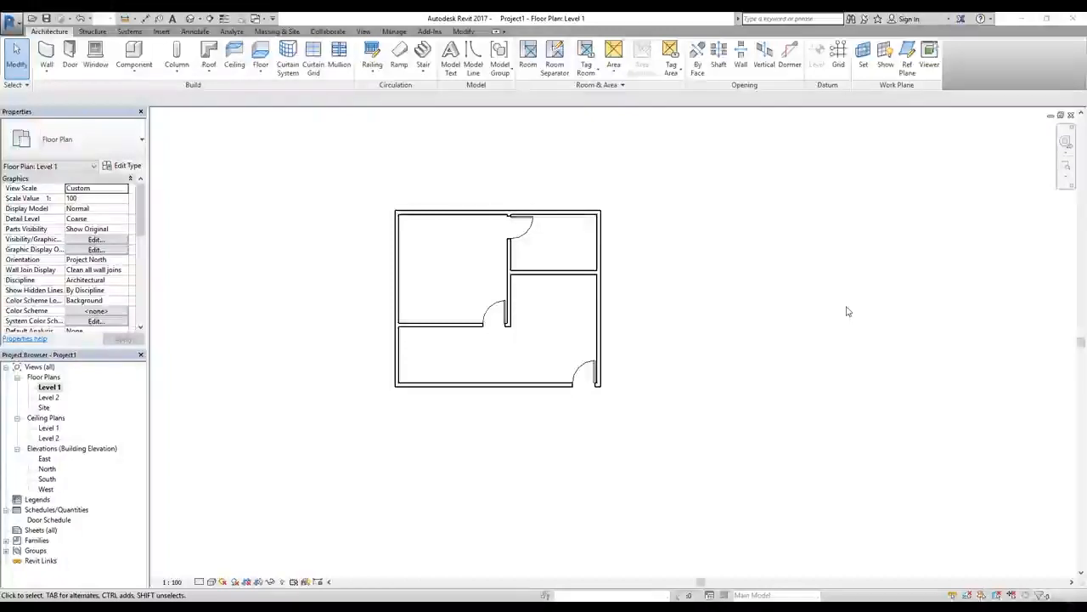
left_click(710, 312)
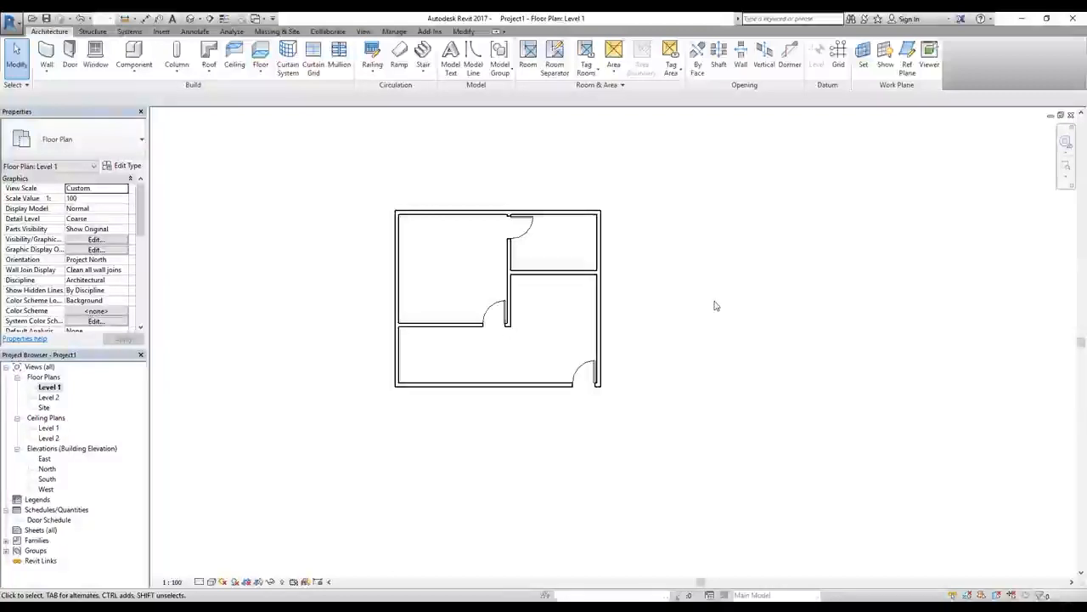
left_click_drag(621, 201, 389, 396)
left_click(387, 399)
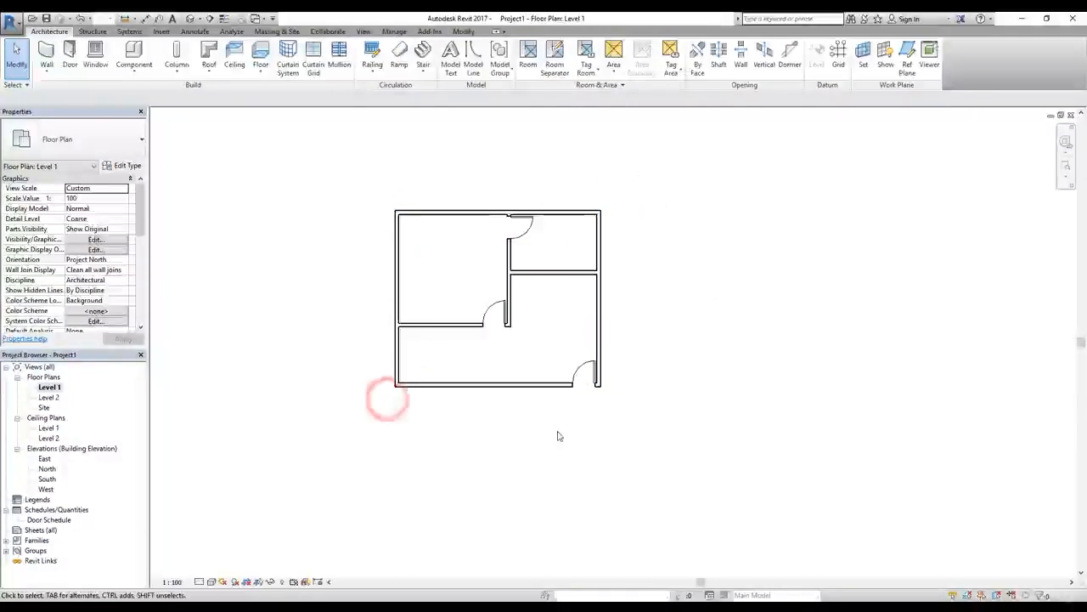
left_click_drag(636, 187, 359, 425)
left_click(421, 421)
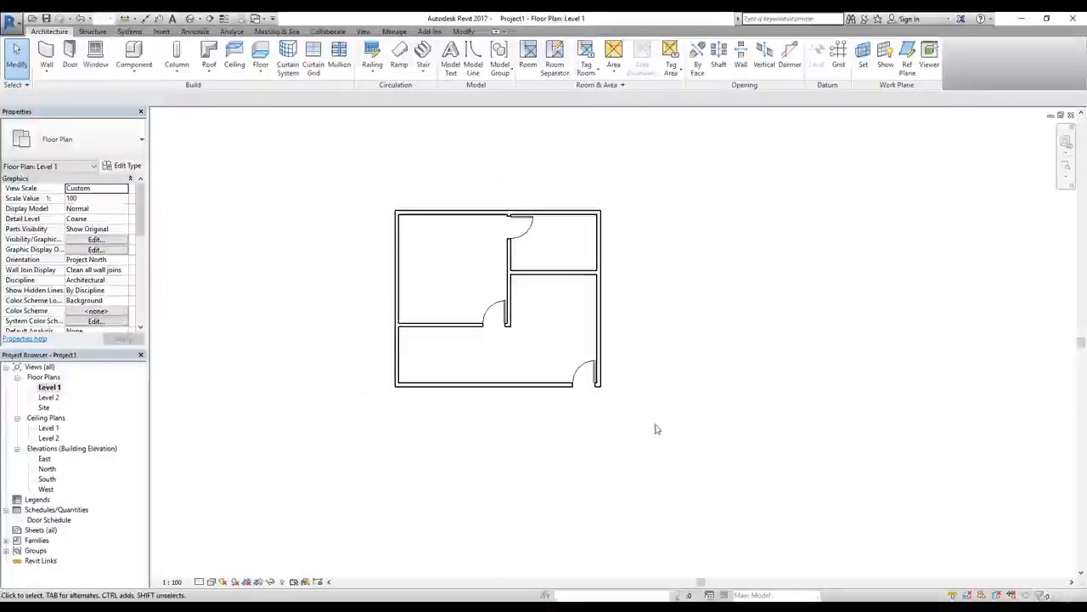
- Mirror a copy of all the unit's walls and doors about its east exterior wall
left_click_drag(624, 191, 381, 402)
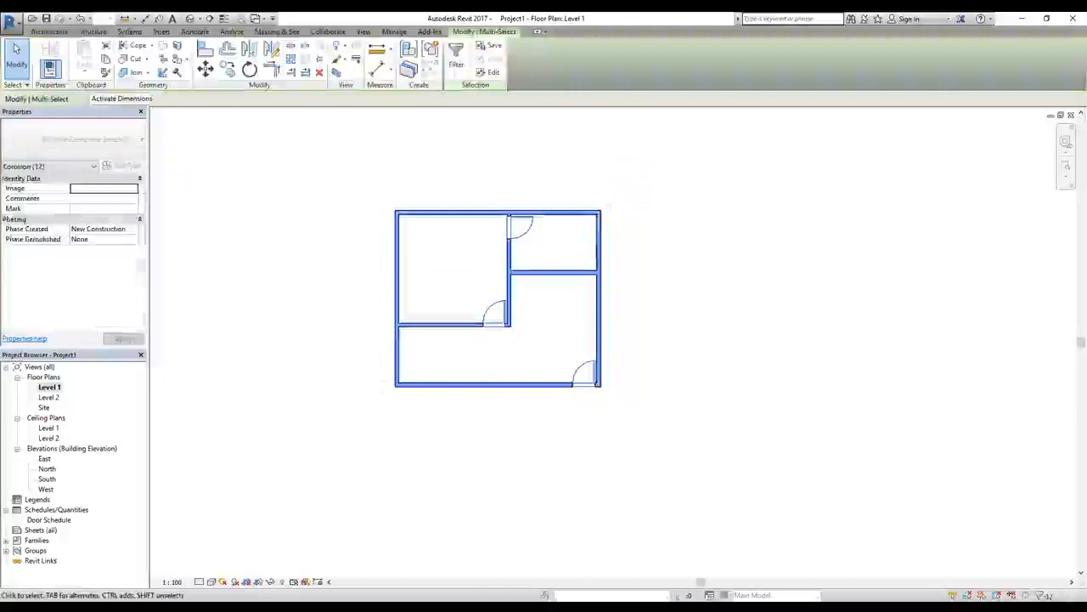
left_click(249, 51)
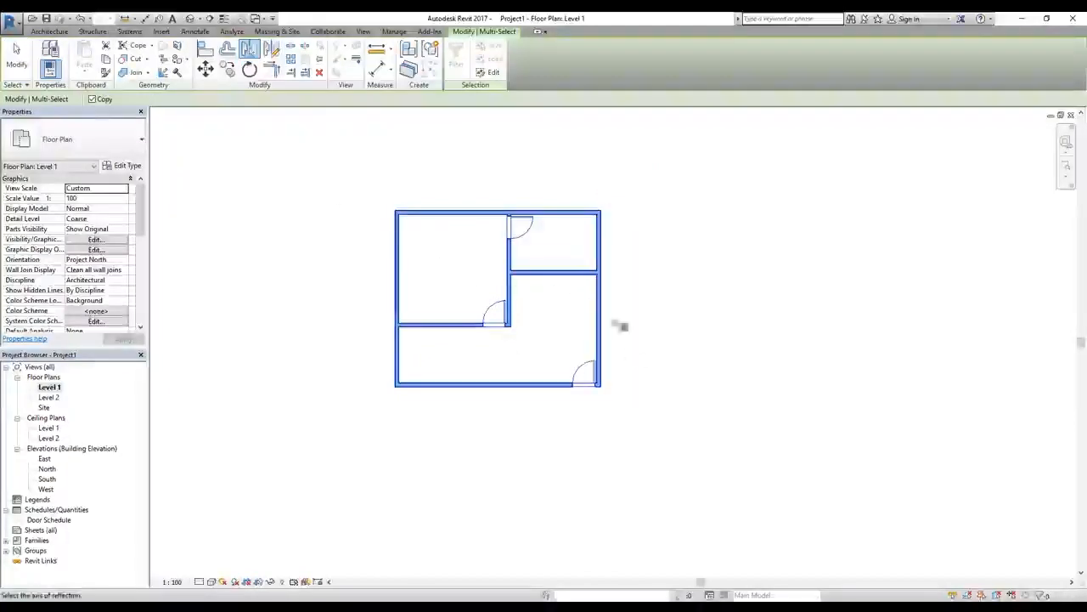
left_click(600, 384)
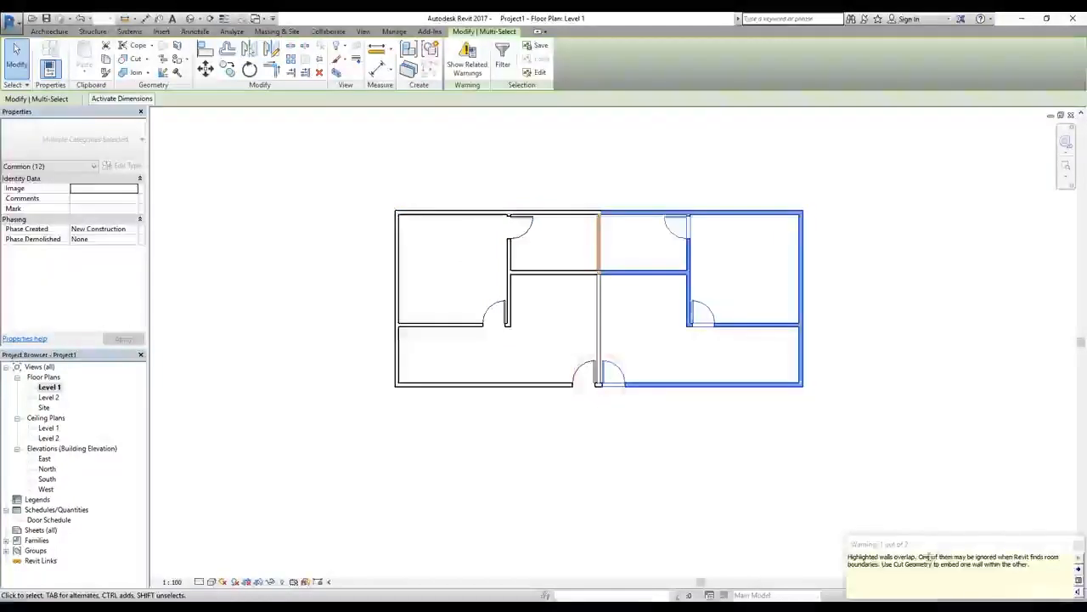
left_click(744, 470)
- Delete the duplicate wall segments overlapping on the shared wall between the original unit and its mirrored copy
left_click(599, 311)
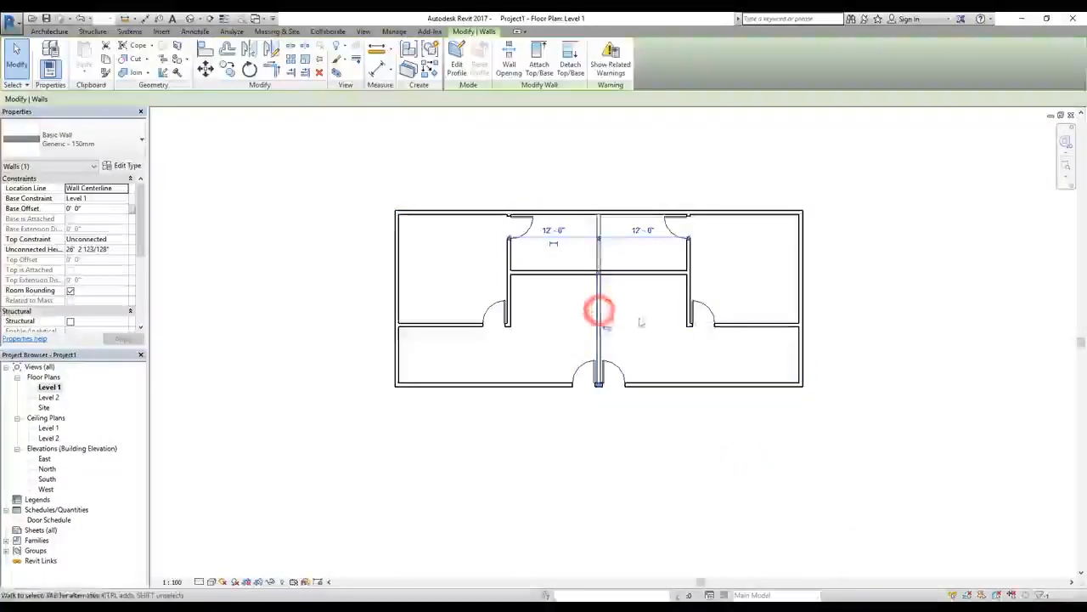
key("Escape")
left_click(600, 243)
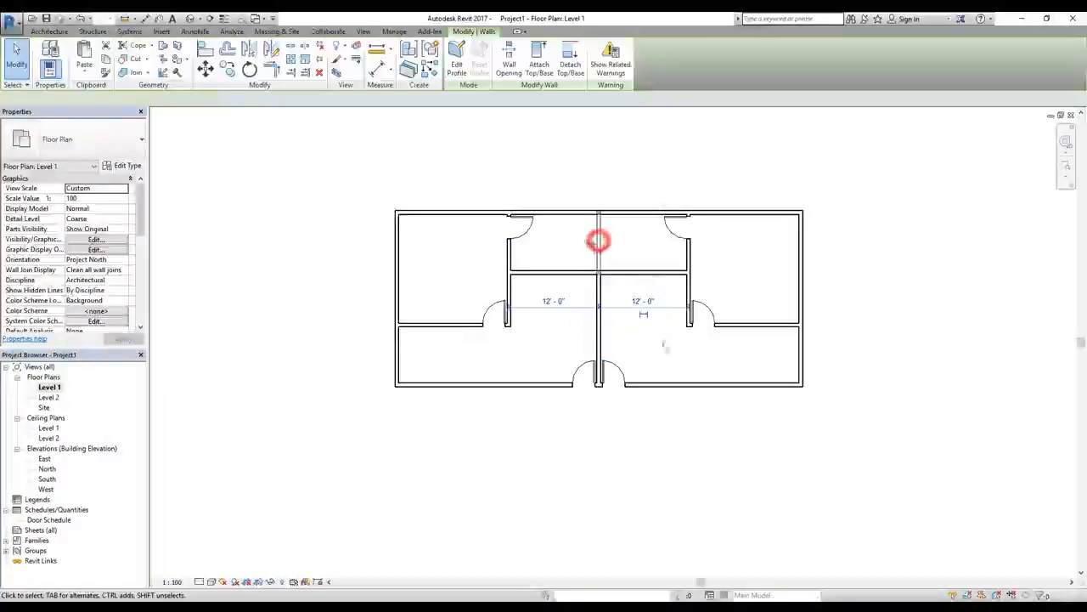
key("Escape")
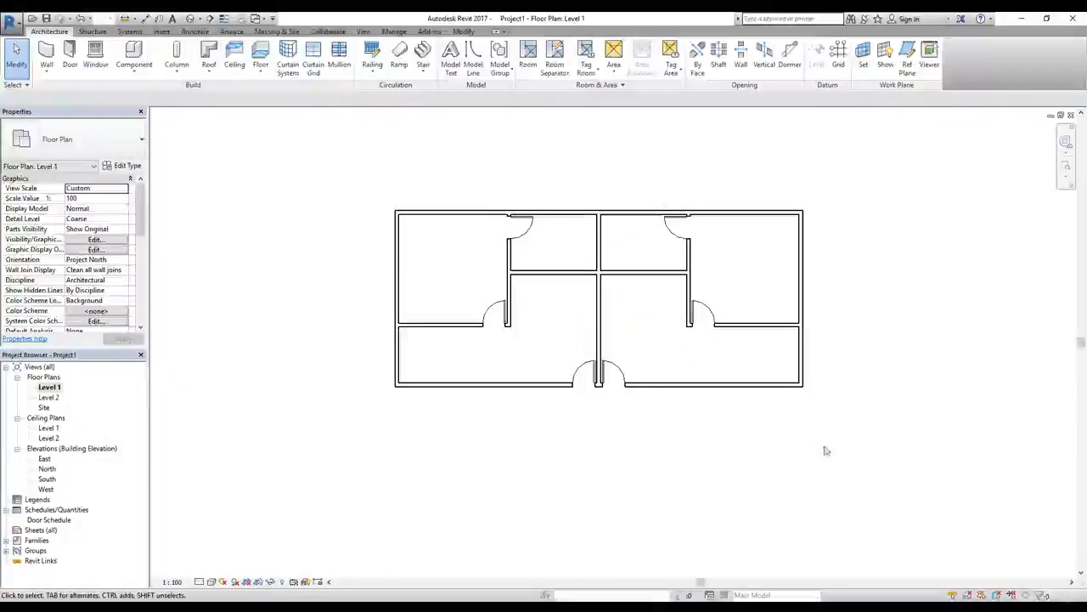
- Place an M_Fixed 0915 x 1830mm window in the west exterior wall of the original unit's upper room
scroll(663, 314, "up", 1)
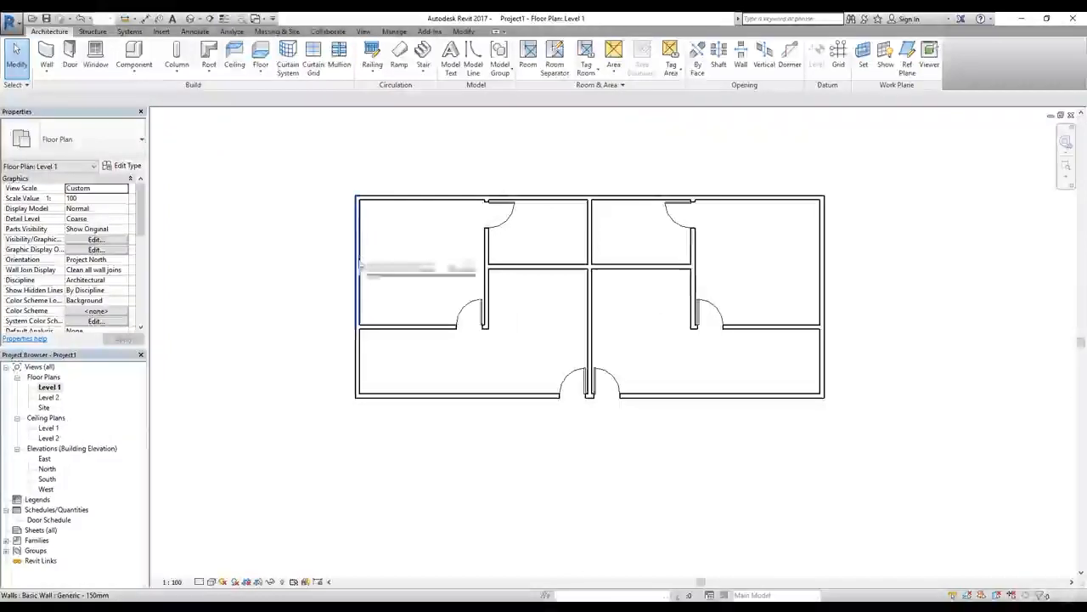
left_click(267, 262)
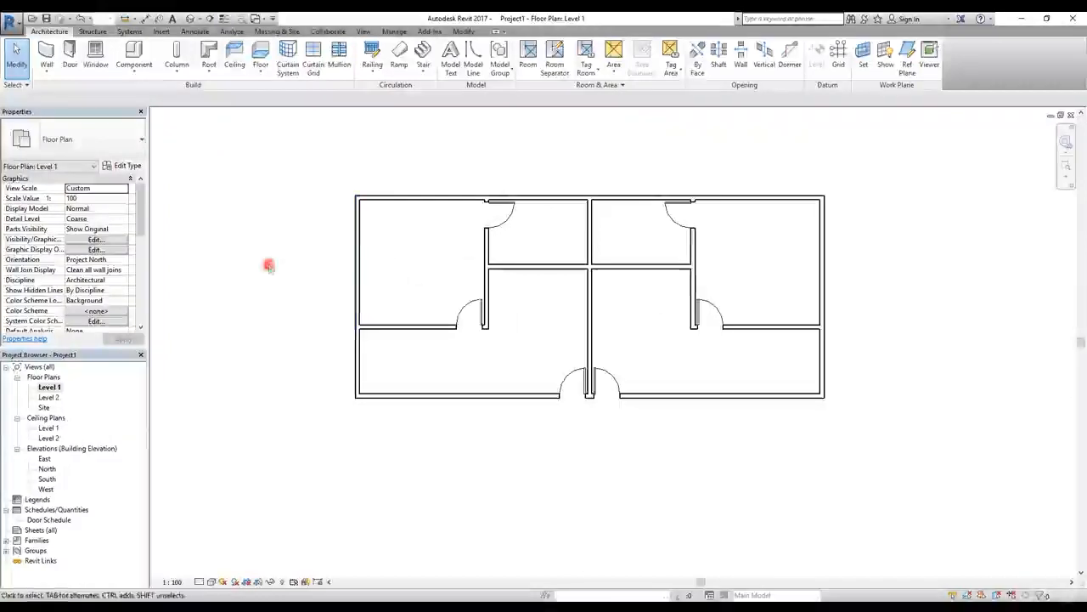
left_click(95, 54)
left_click(102, 136)
left_click(64, 317)
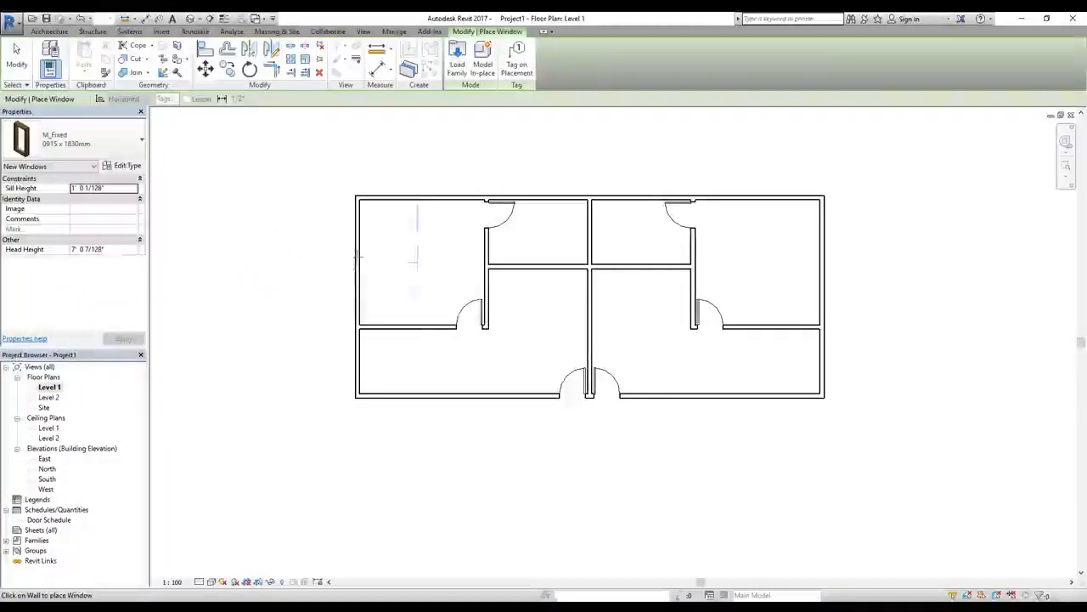
left_click(357, 249)
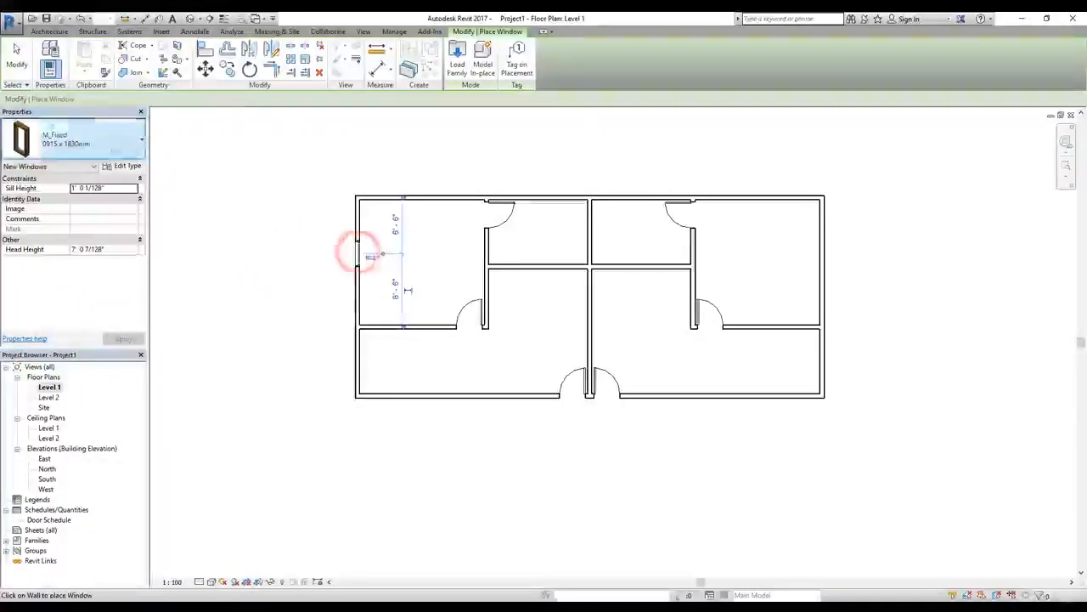
left_click(16, 55)
left_click(263, 250)
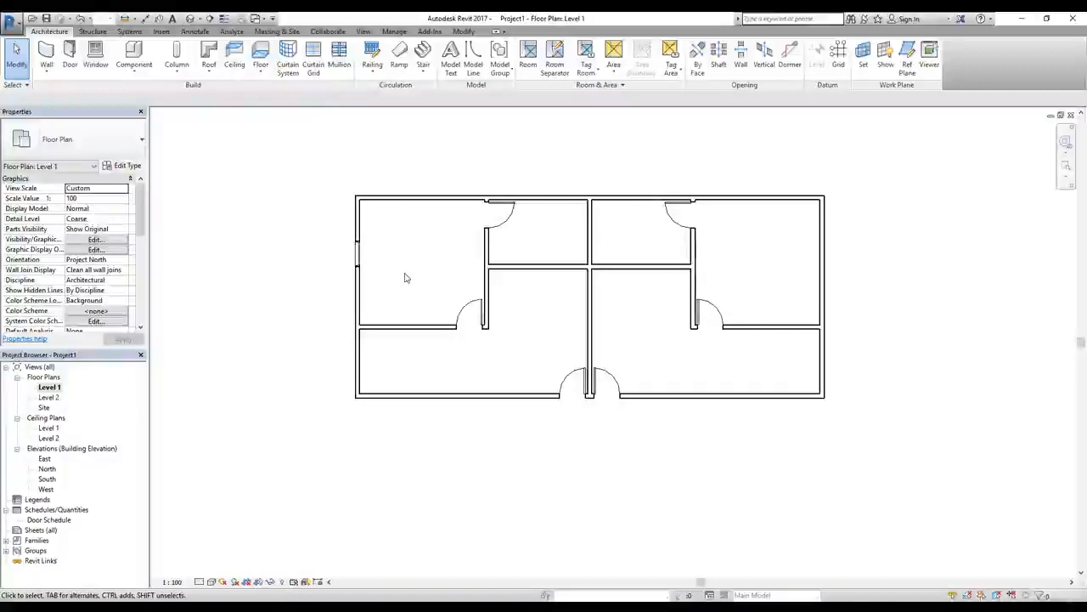
- Delete the window from the west wall and all walls and doors of the mirrored unit
left_click(403, 273)
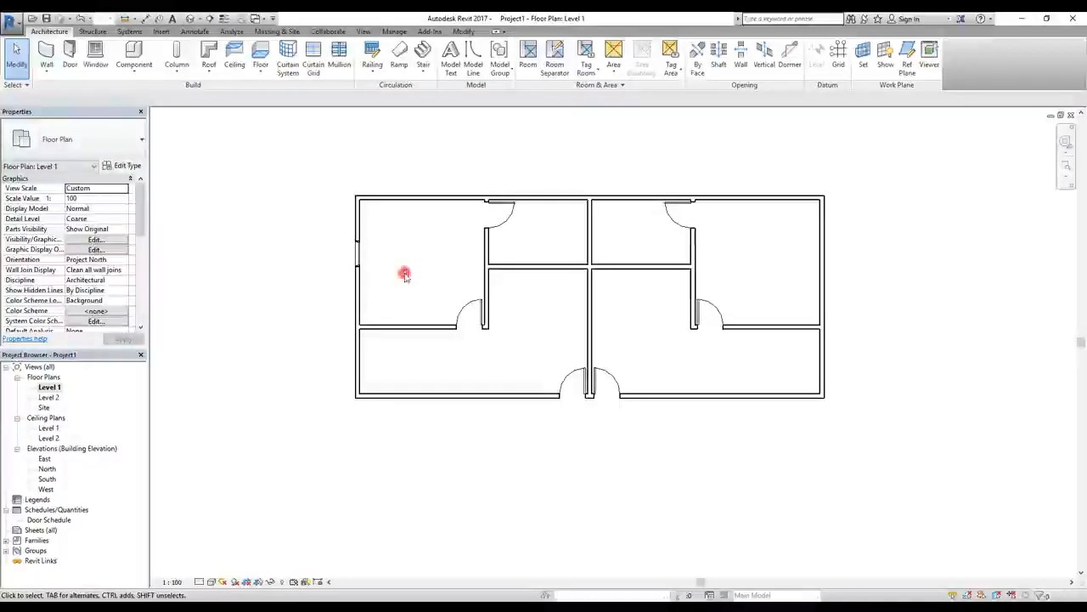
left_click(359, 243)
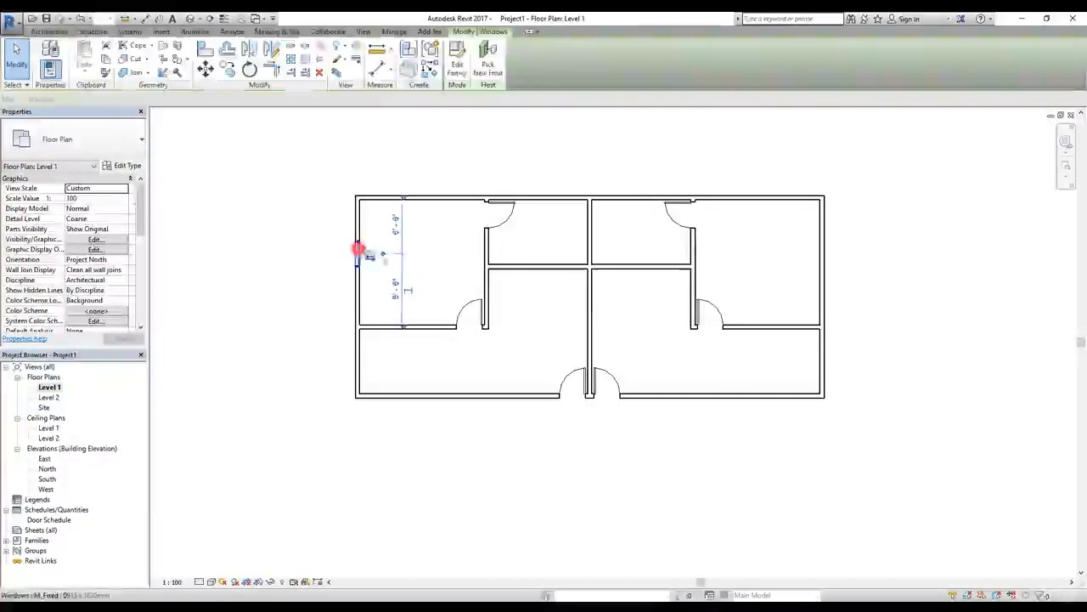
left_click(425, 267)
left_click_drag(871, 153, 619, 430)
key("Delete")
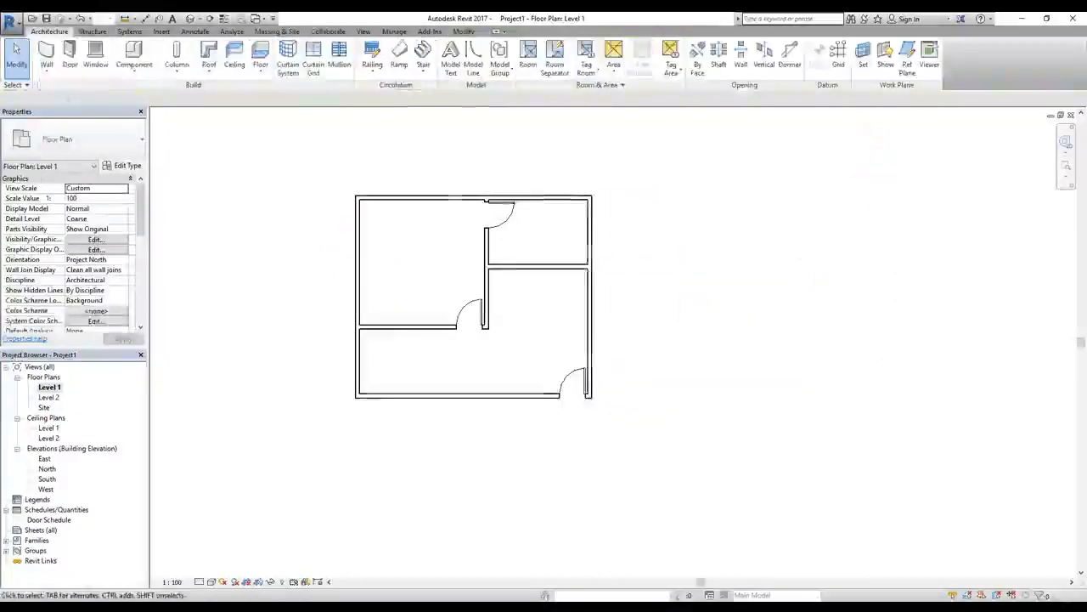
left_click(660, 355)
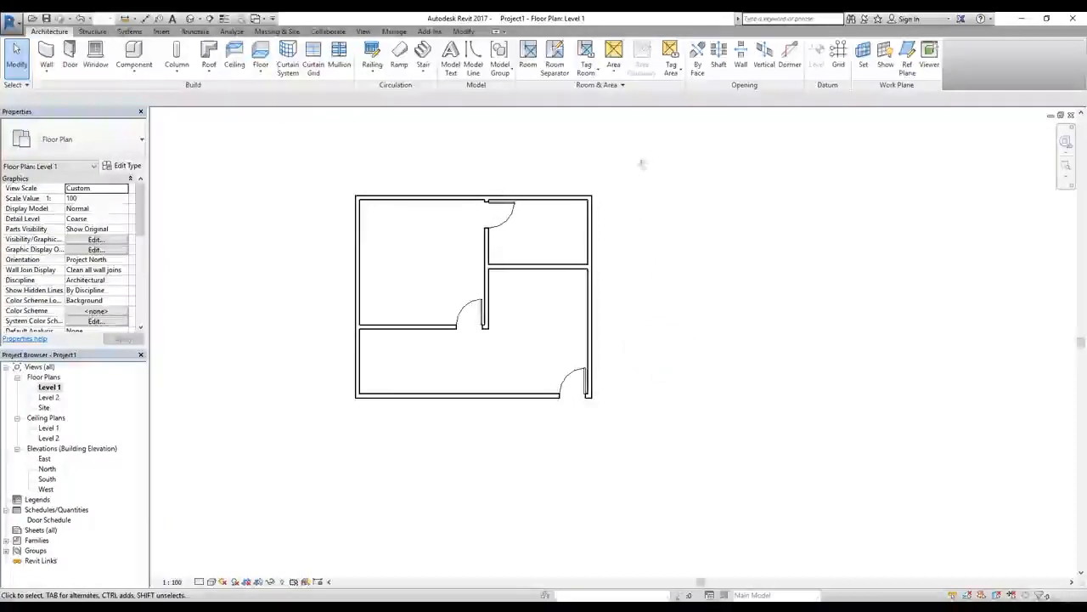
- Create a model group named Unit from all the walls and doors of the remaining unit
left_click_drag(651, 170, 348, 422)
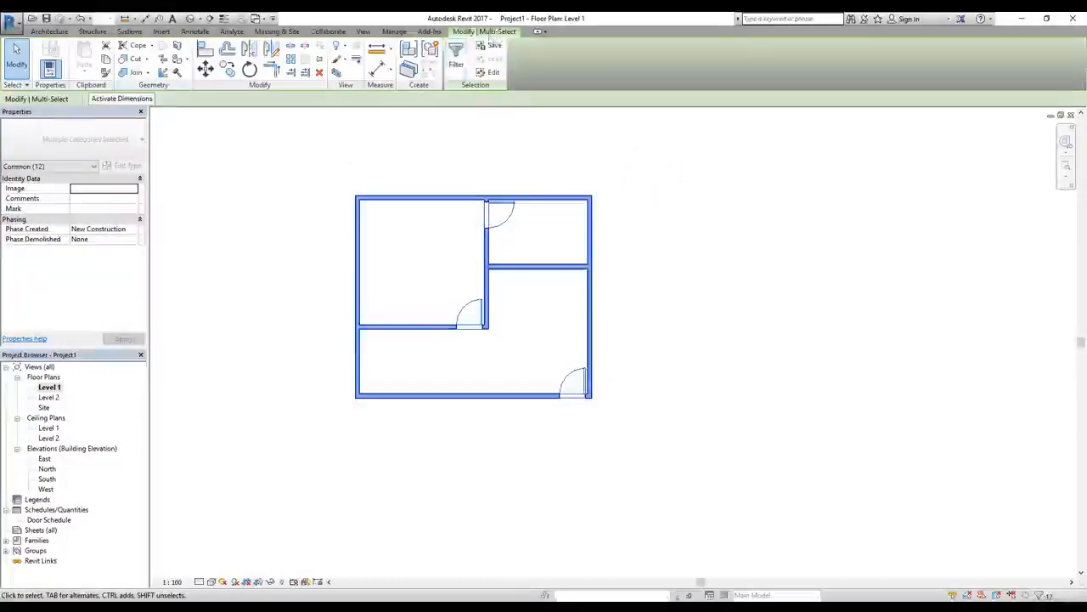
left_click(429, 51)
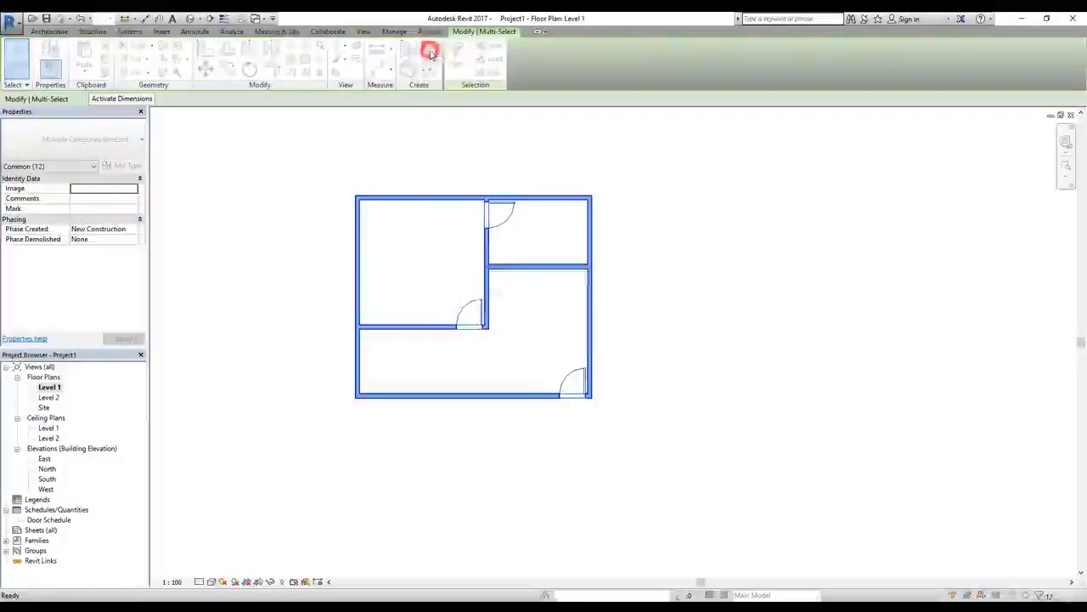
left_click_drag(549, 273, 569, 272)
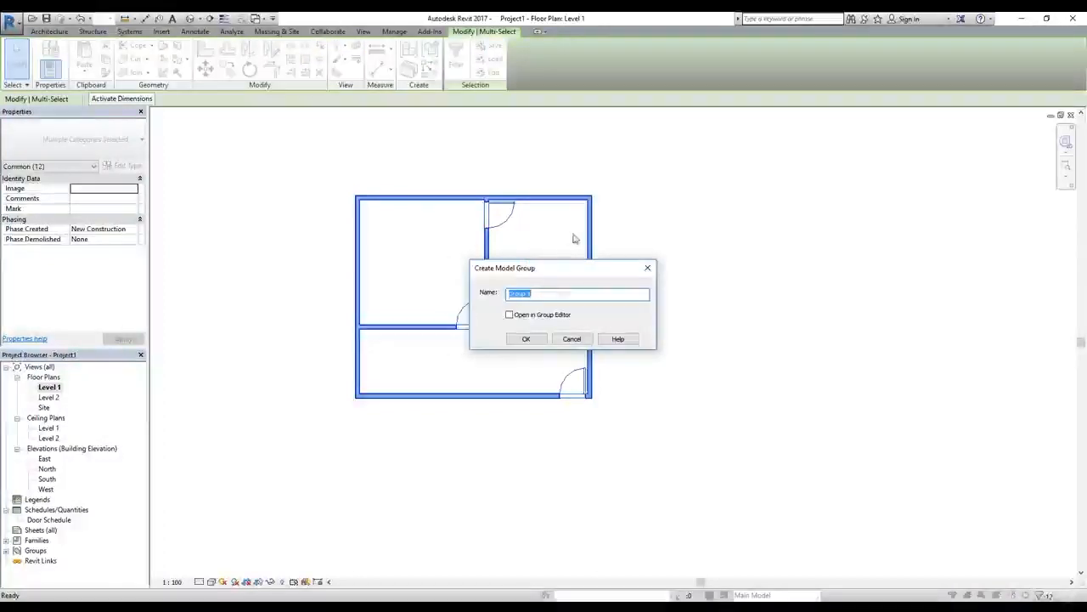
type("Unit")
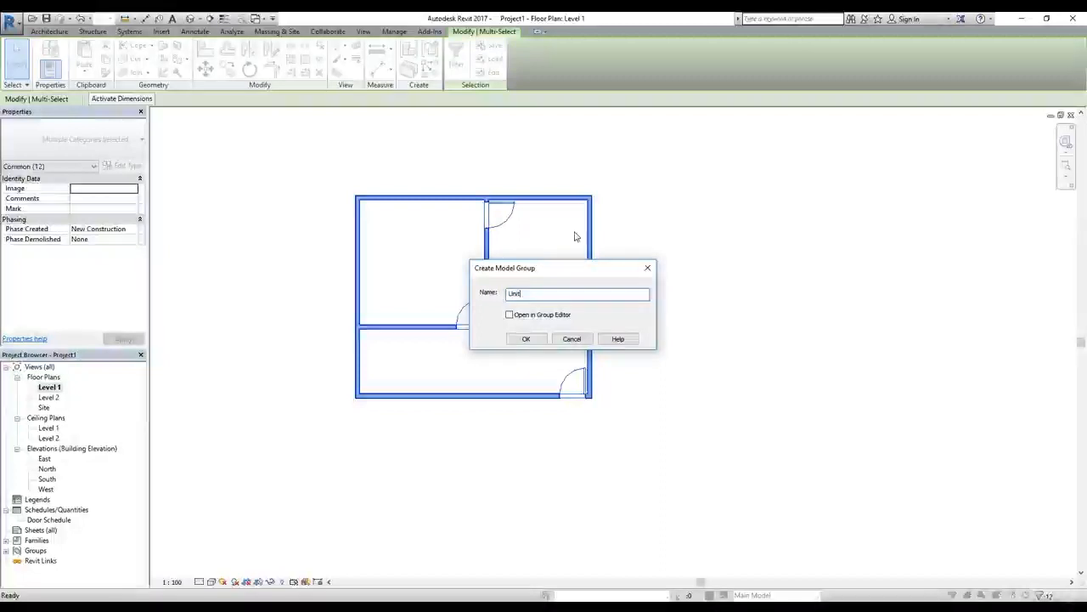
left_click(539, 340)
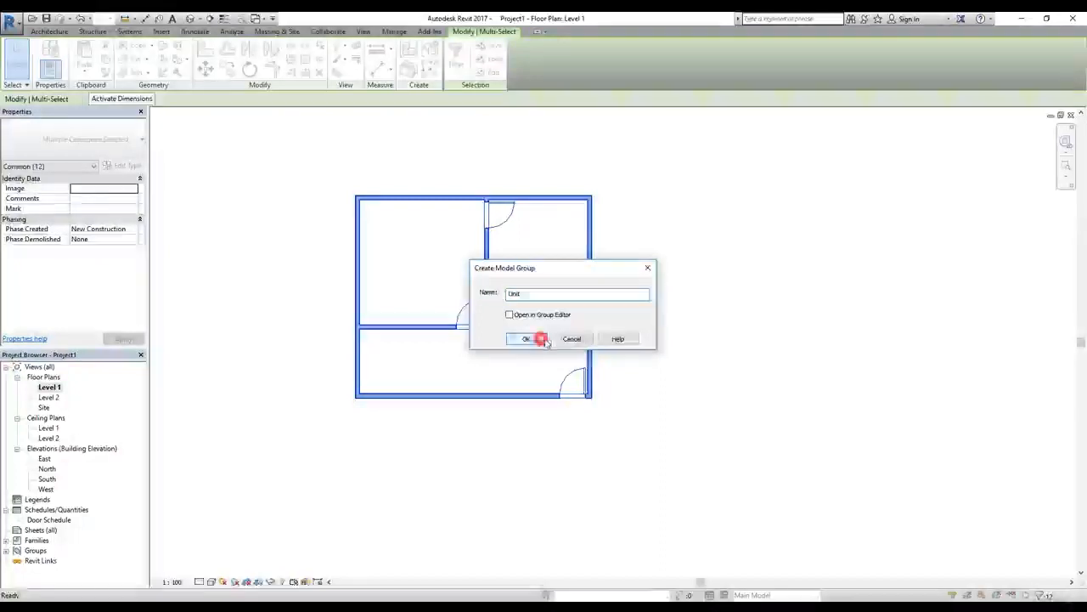
left_click(663, 320)
left_click(593, 320)
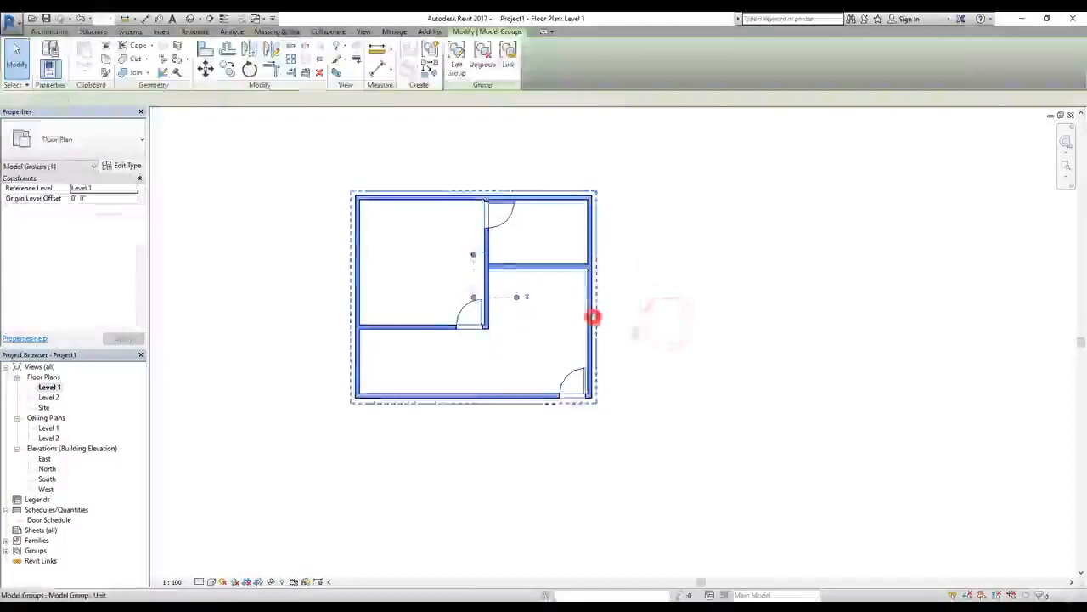
left_click(685, 332)
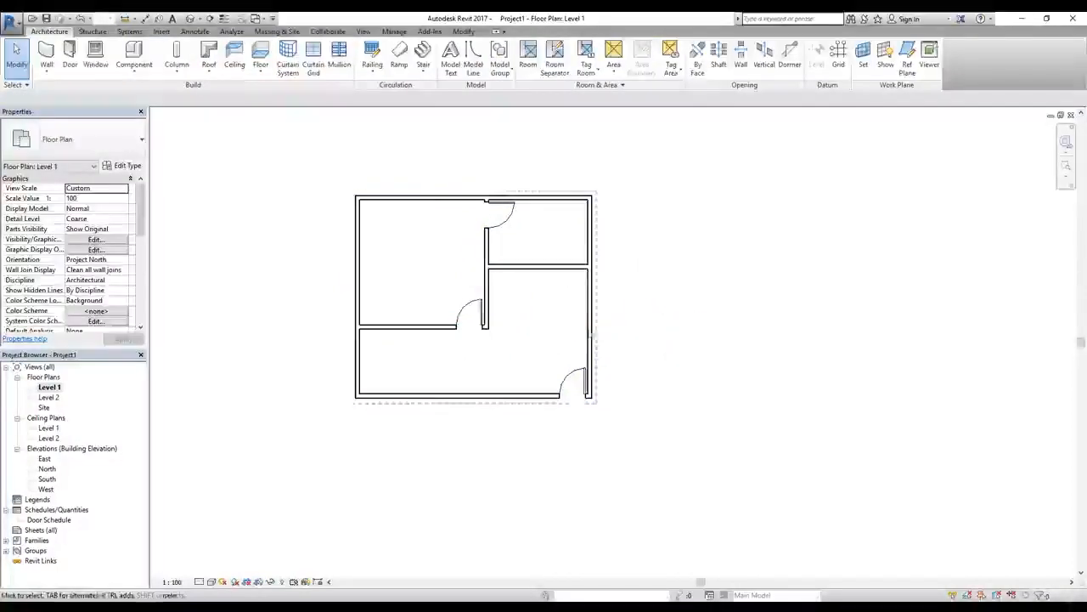
- Mirror a copy of the Unit group about a horizontal axis drawn just below its south wall
left_click(592, 330)
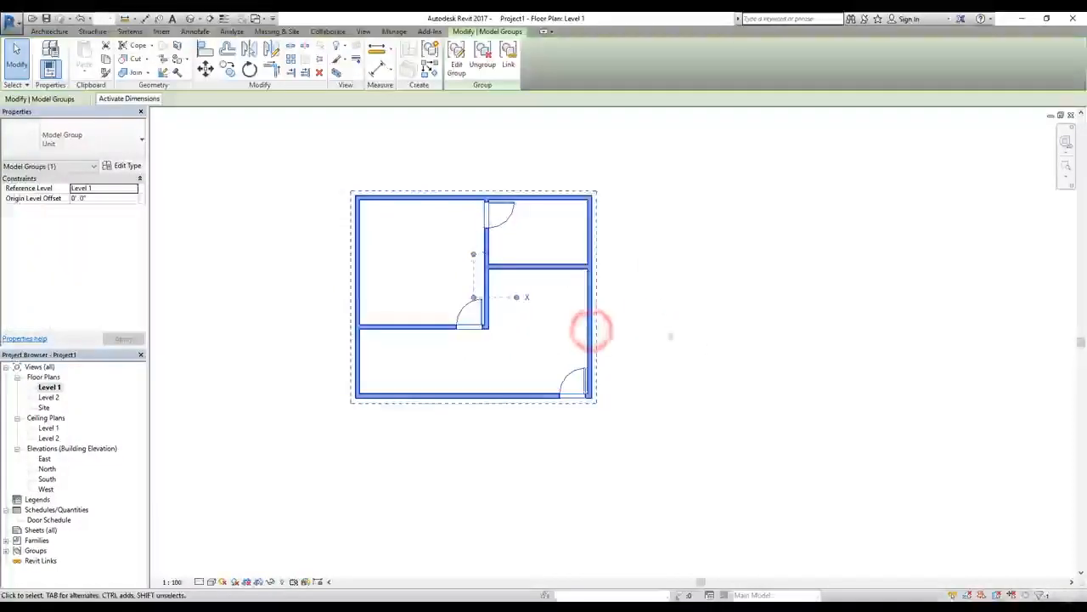
left_click(272, 50)
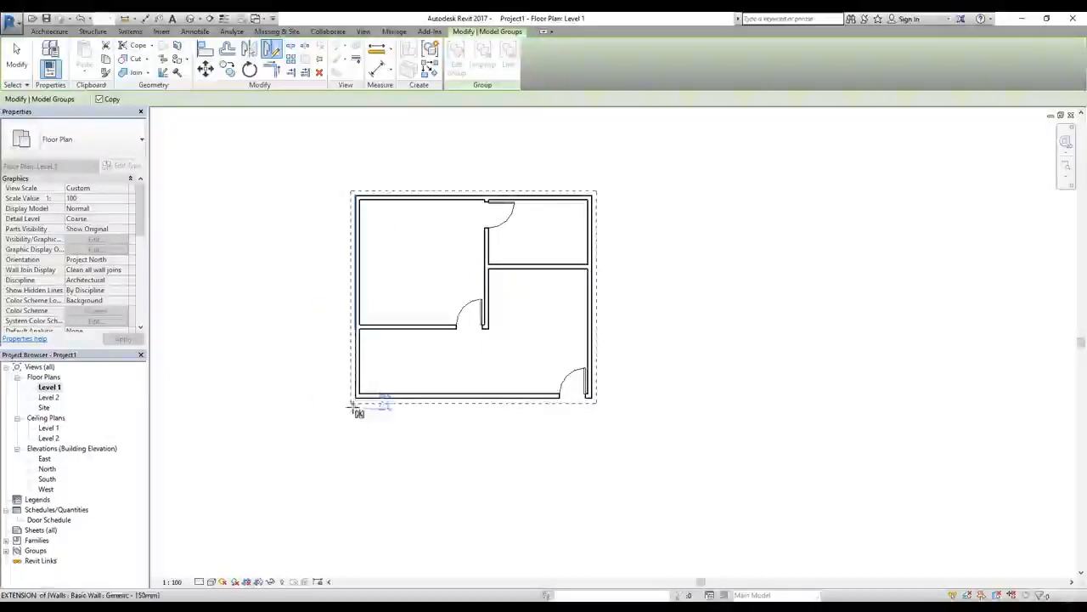
left_click(350, 405)
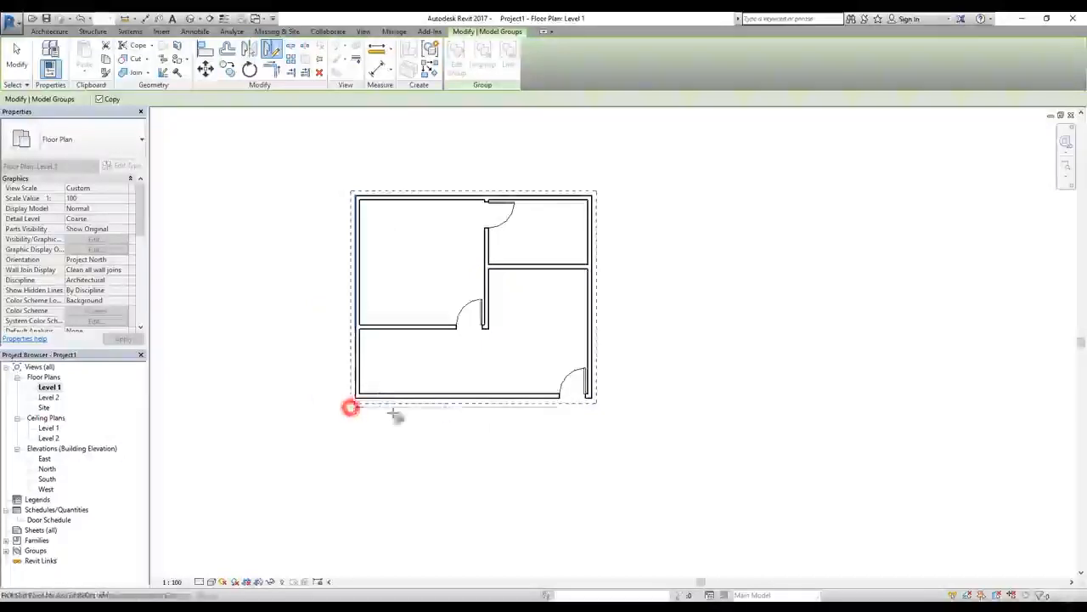
left_click(598, 414)
left_click(641, 433)
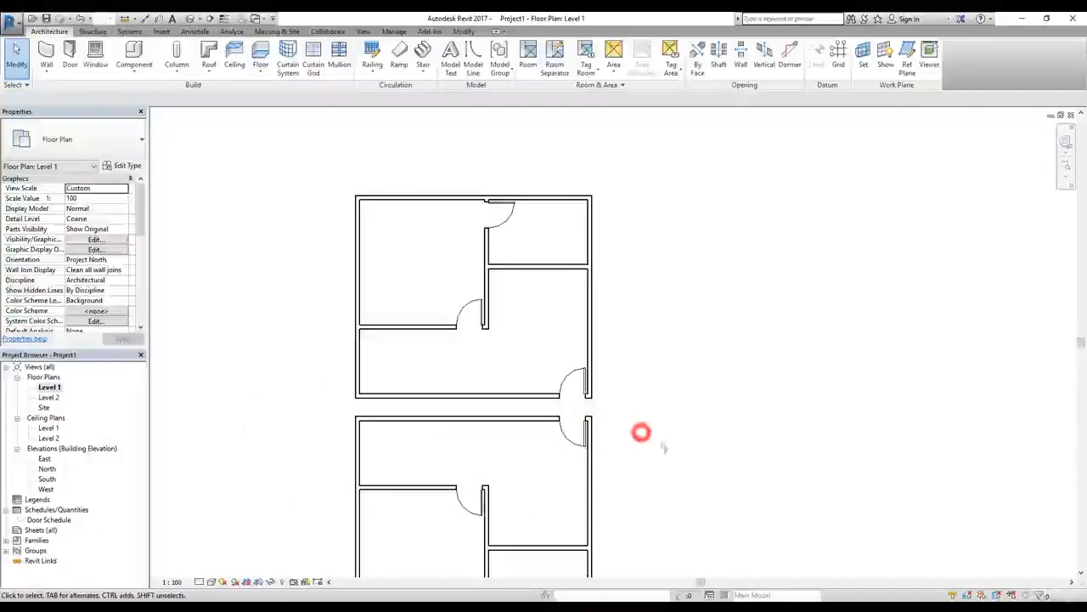
- Mirror copies of both Unit groups about a vertical axis drawn a short distance east of them
middle_click_drag(641, 432, 598, 337)
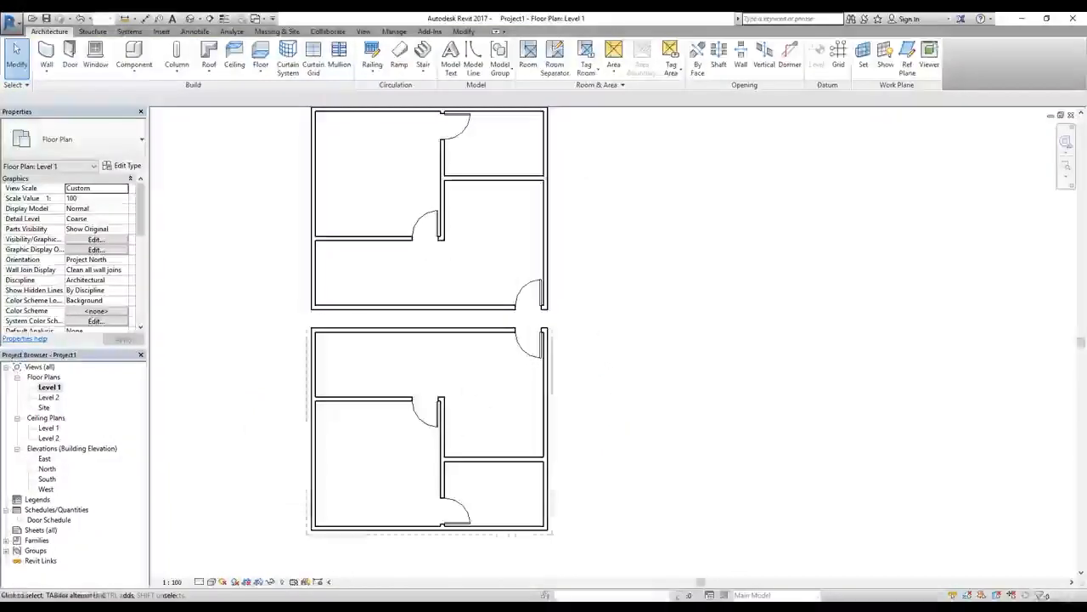
scroll(599, 320, "down", 2)
left_click_drag(595, 155, 402, 482)
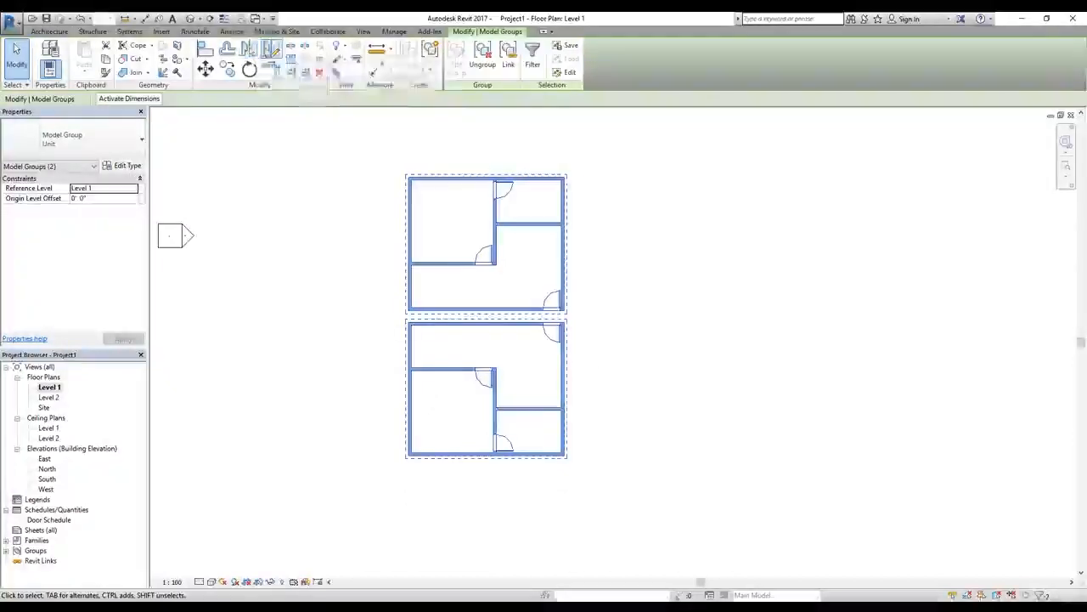
left_click(271, 49)
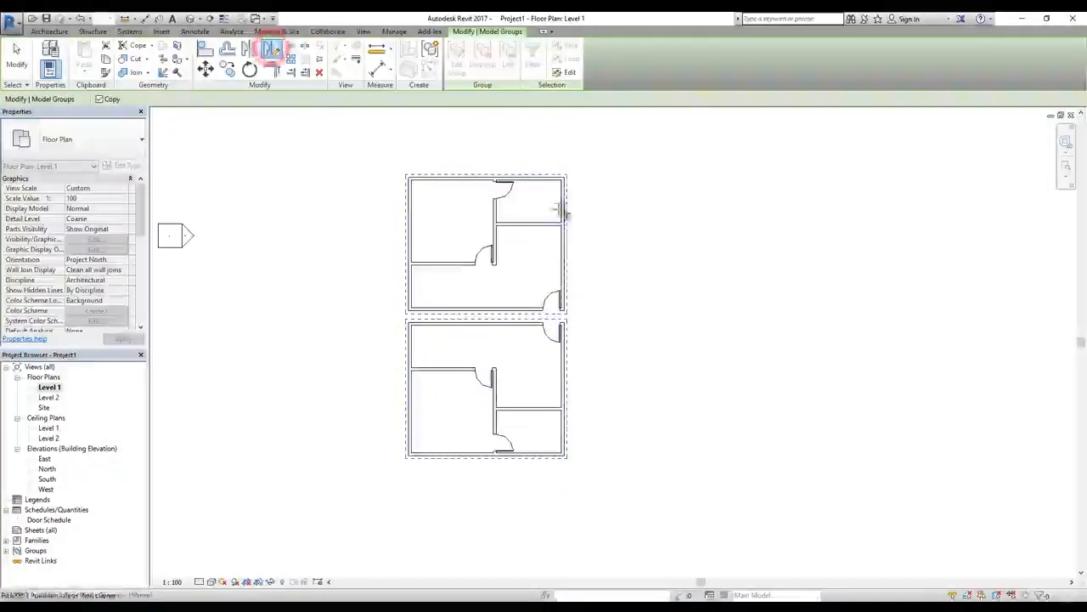
left_click(590, 180)
left_click(590, 453)
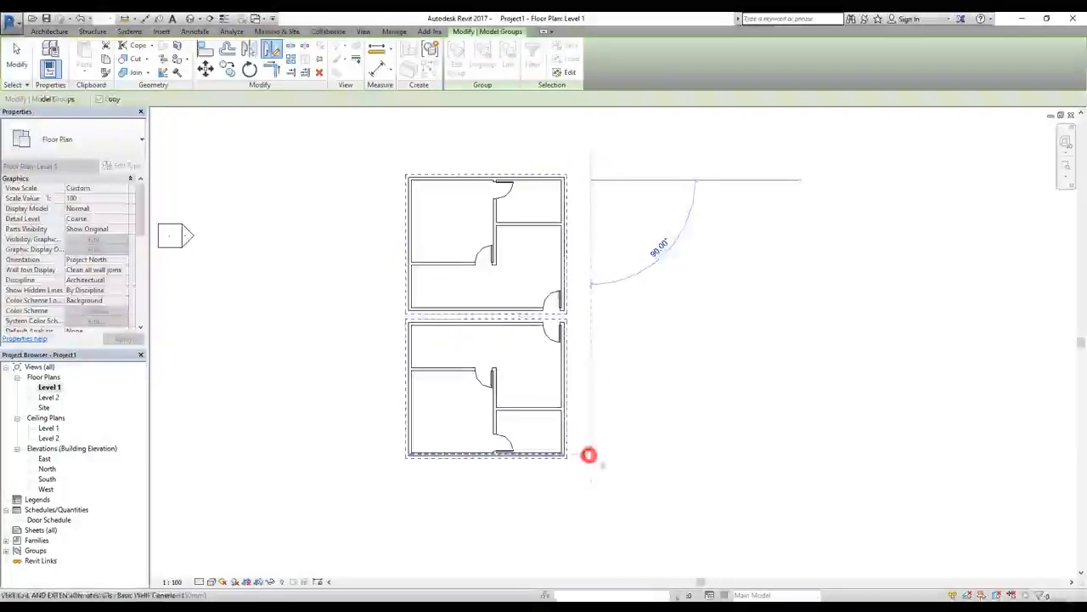
left_click(587, 420)
key("z")
key("f")
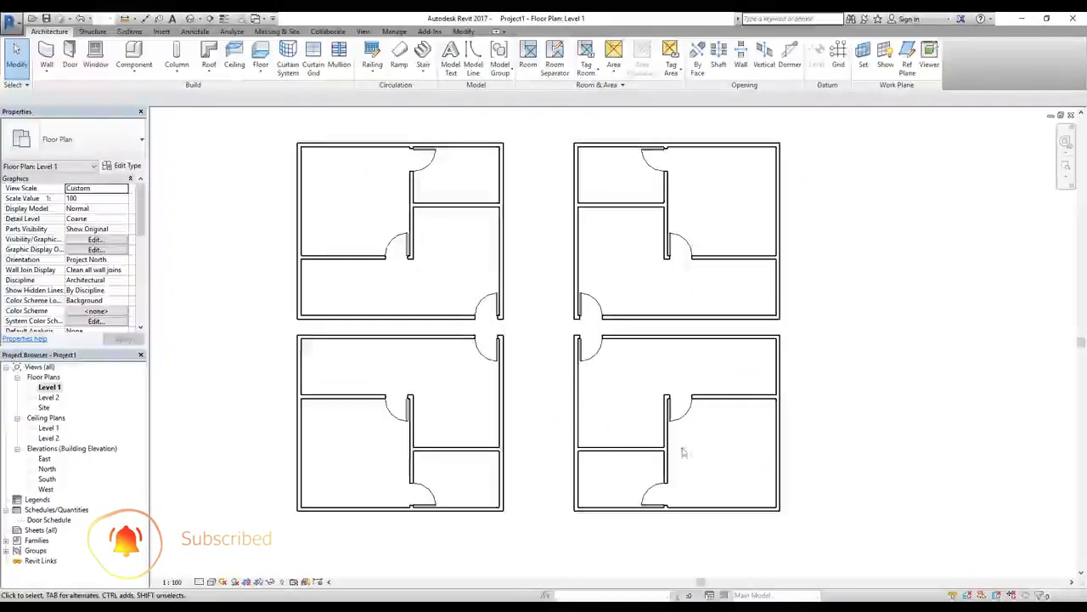
- Move the two lower Unit groups down to widen the corridor between the upper and lower rows
left_click(839, 338)
left_click_drag(846, 337, 501, 421)
left_click(536, 368)
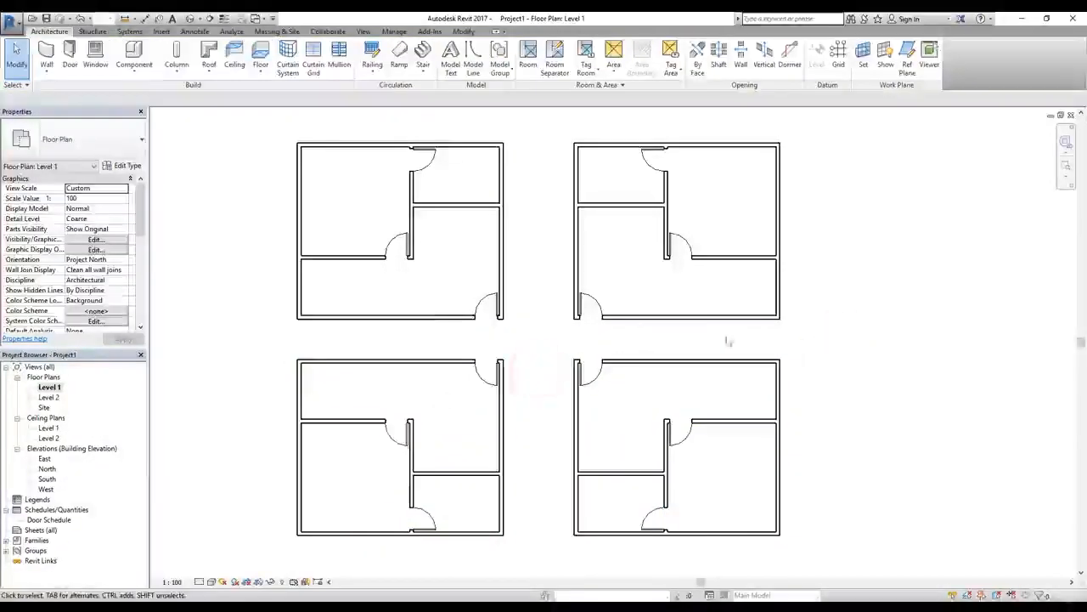
- Open the northwest Unit group for group editing
left_click(822, 364)
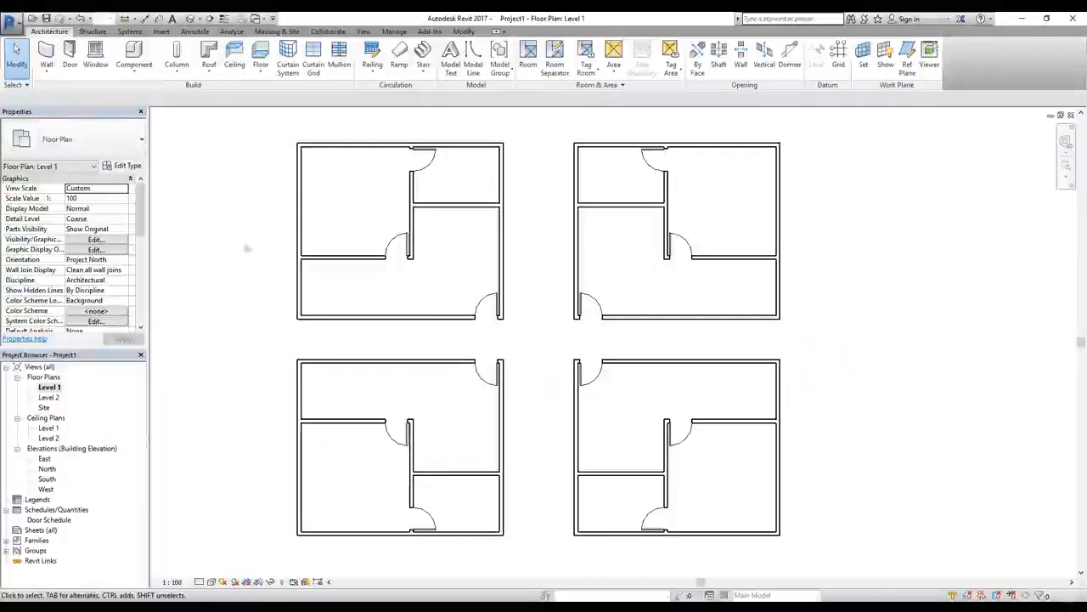
left_click(297, 217)
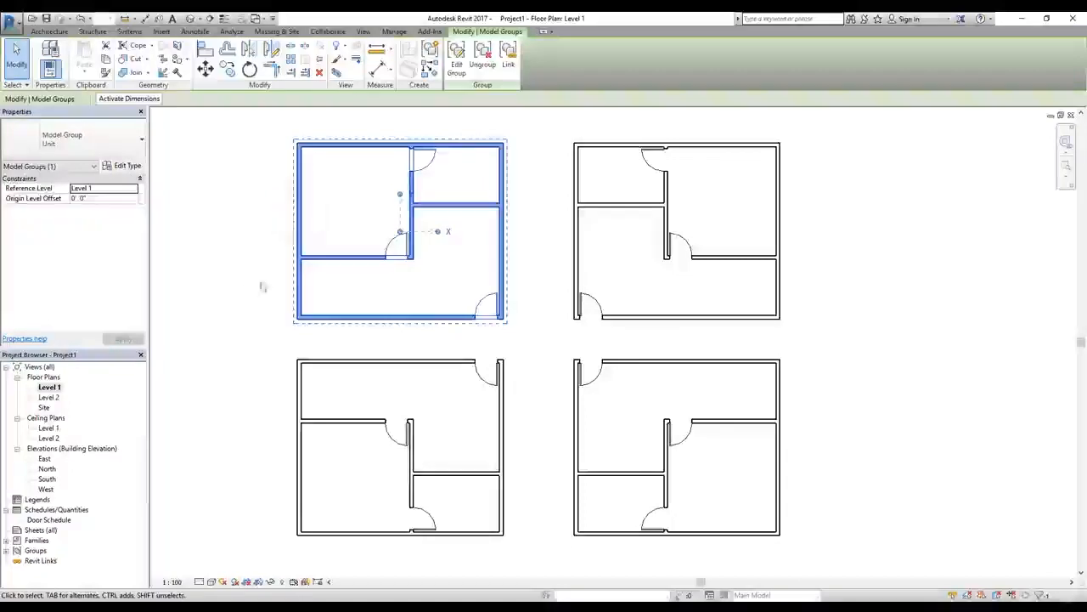
left_click(456, 68)
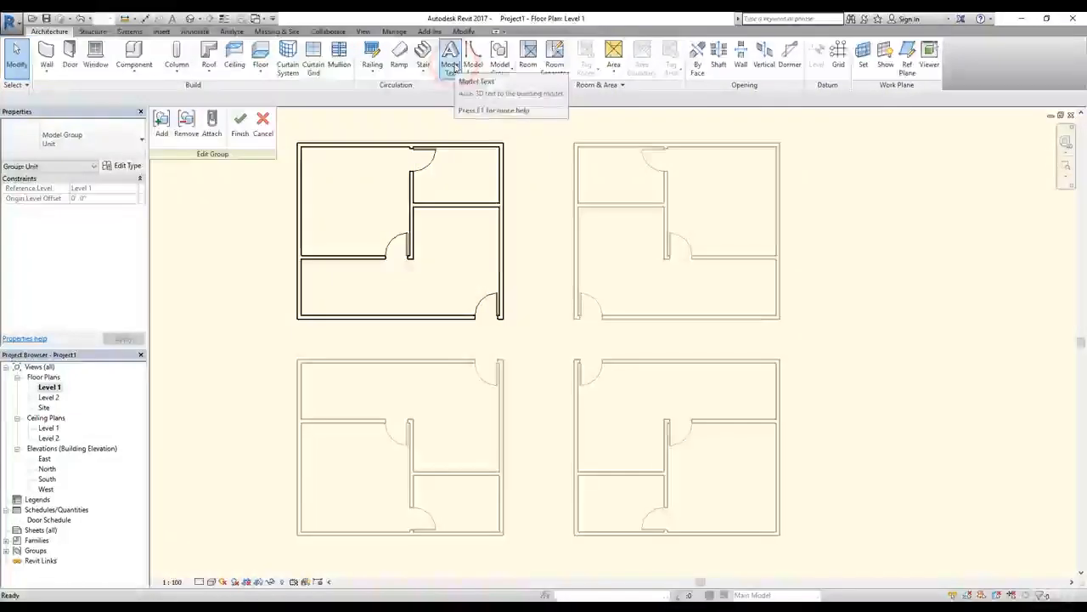
left_click(853, 221)
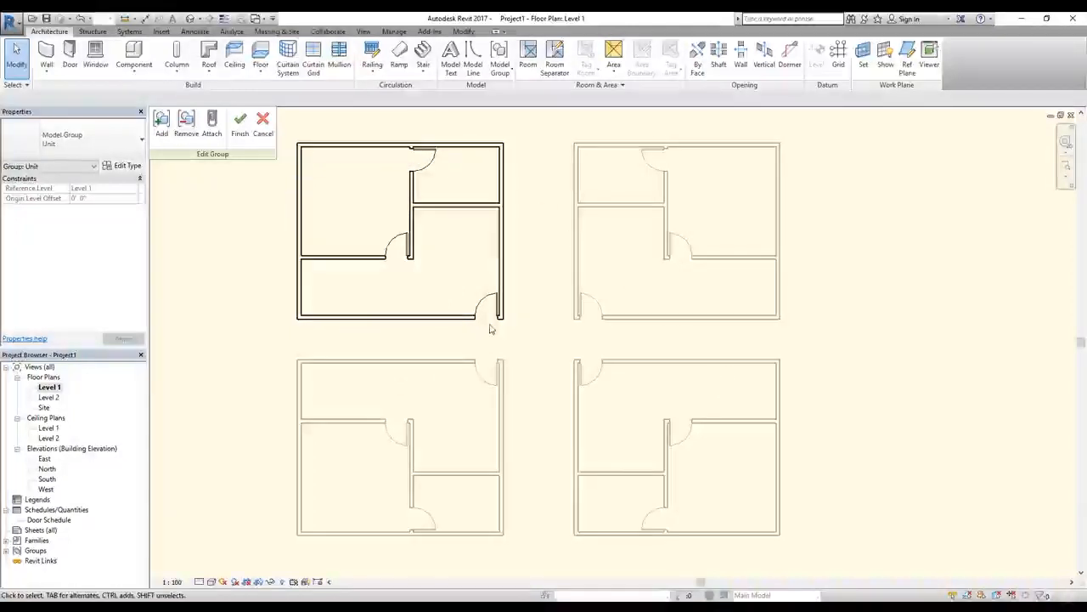
- Place M_Fixed 0915 x 1830mm windows, one in the northwest unit's upper west wall and three along its south wall, and finish the group edit
left_click(95, 54)
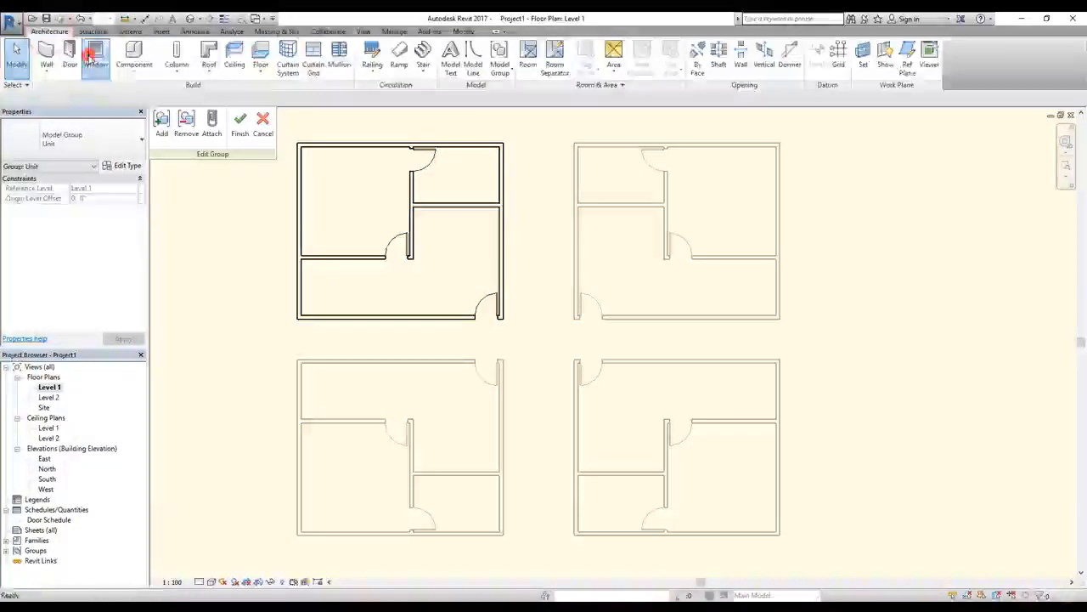
left_click(102, 136)
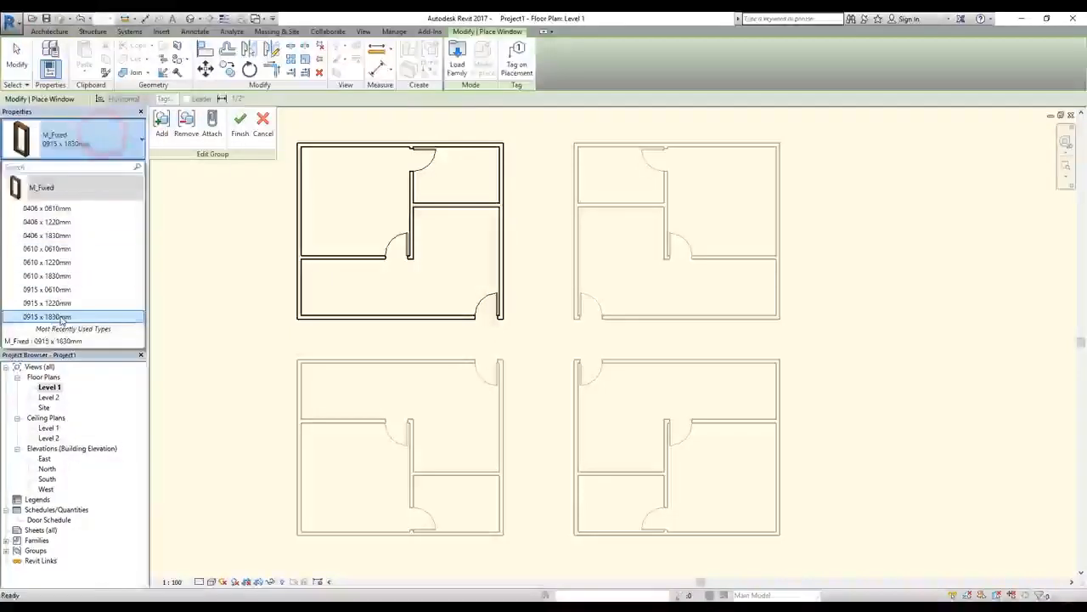
left_click(60, 314)
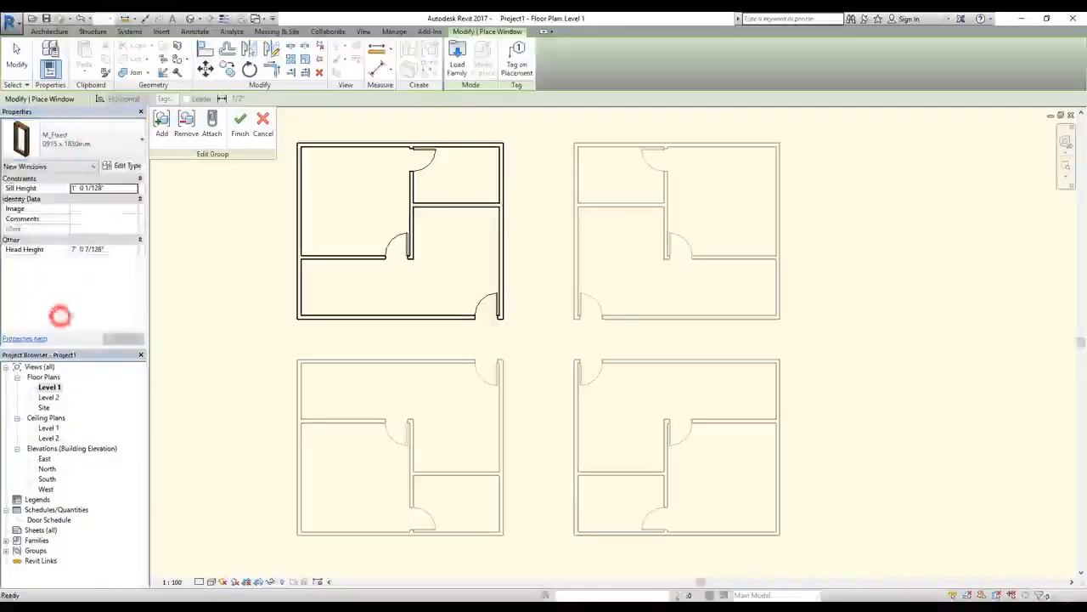
left_click(297, 185)
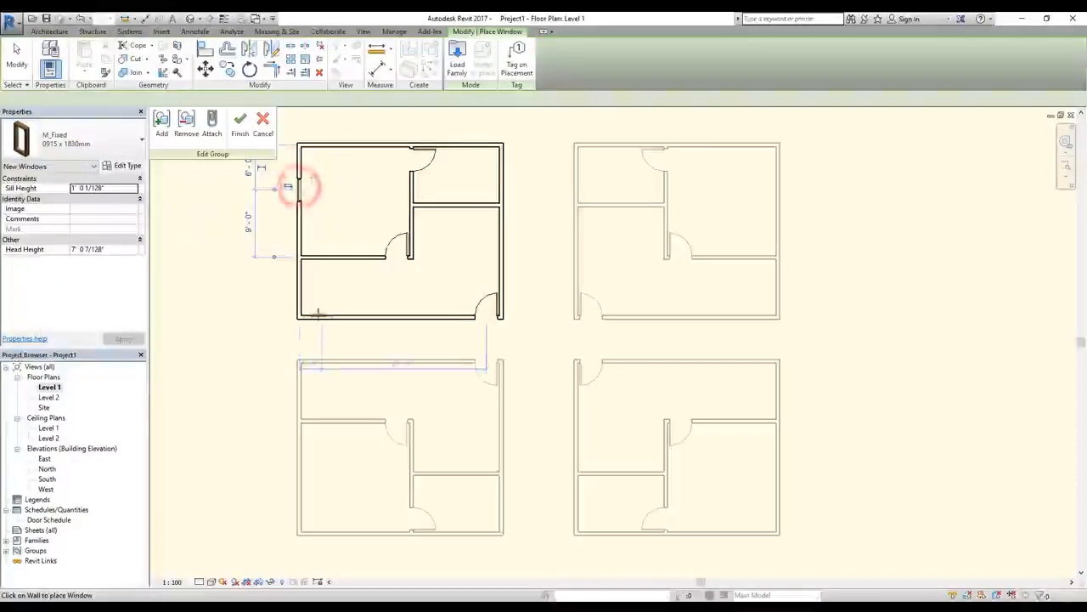
left_click(319, 314)
left_click(365, 316)
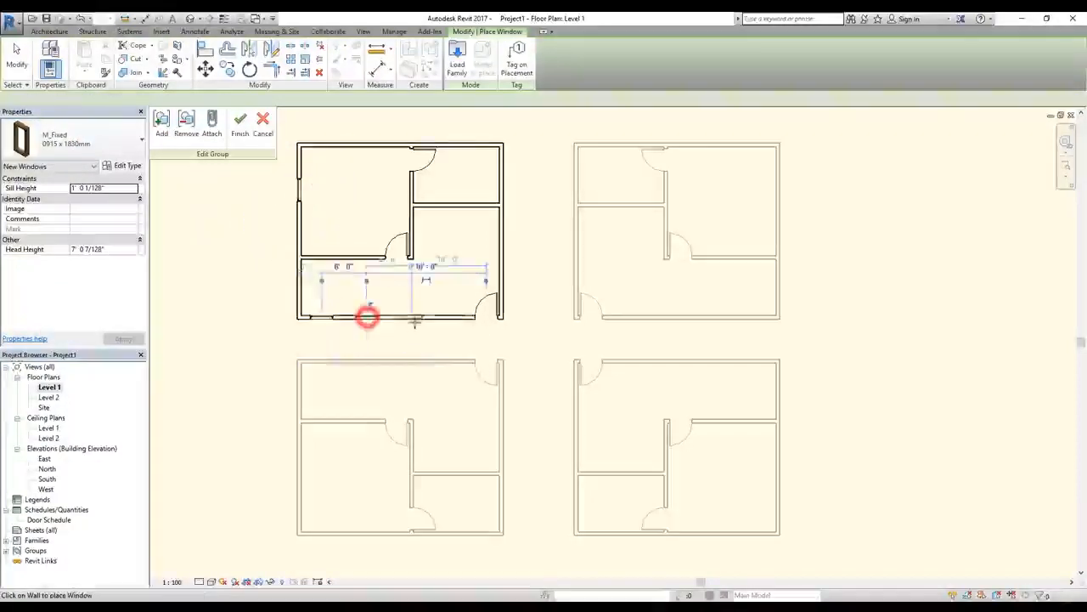
left_click(421, 317)
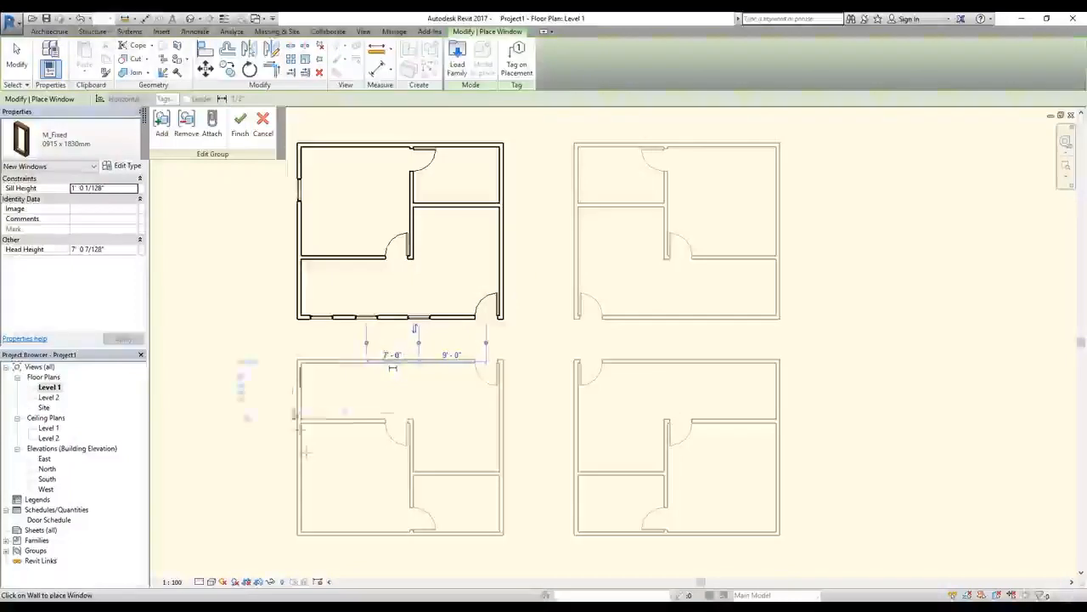
left_click(238, 136)
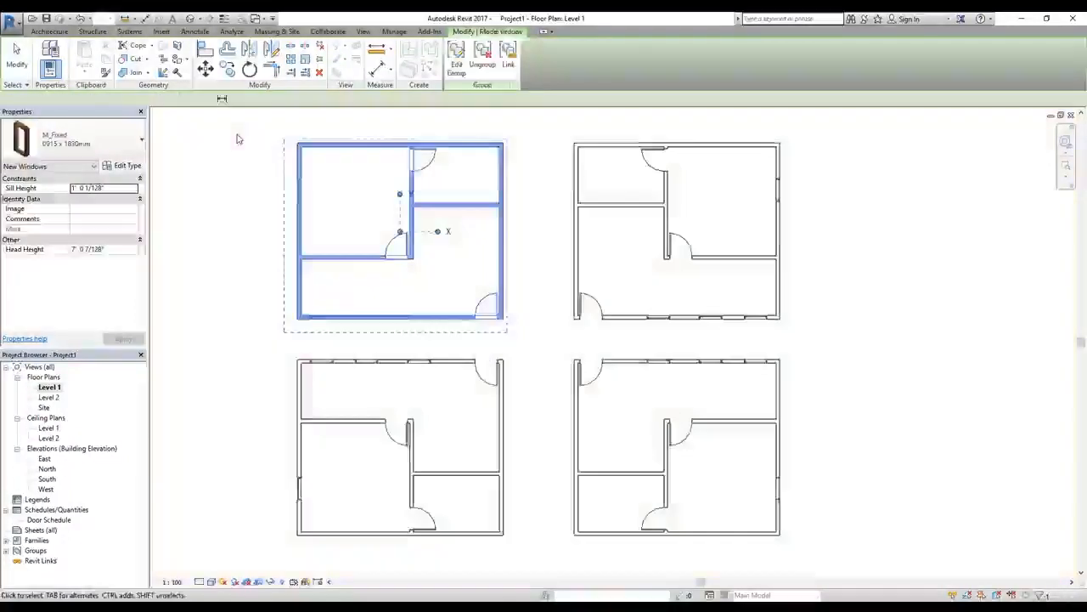
left_click(832, 284)
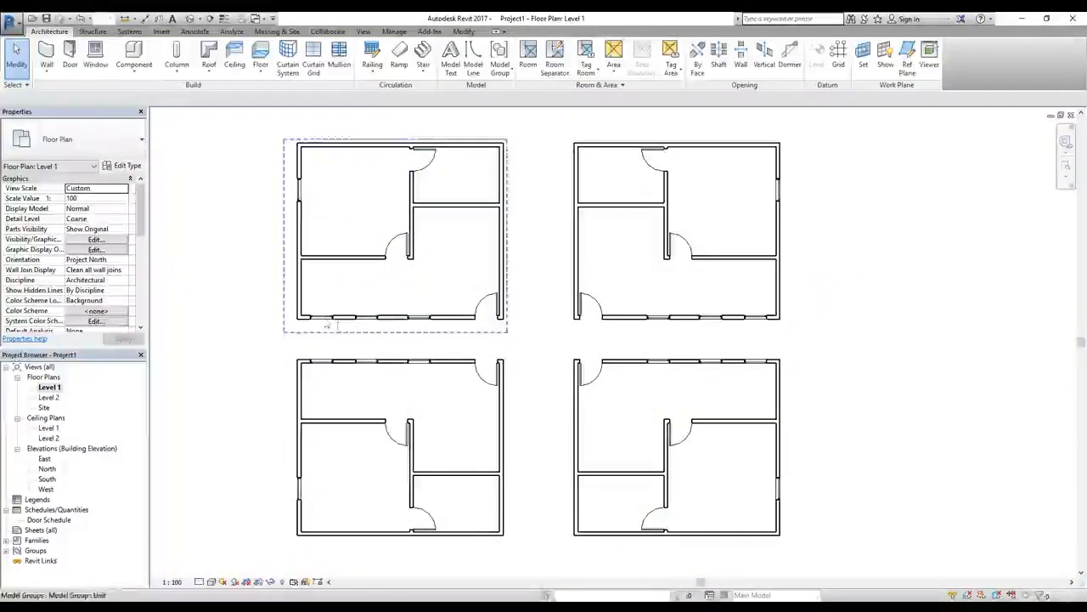
left_click(801, 199)
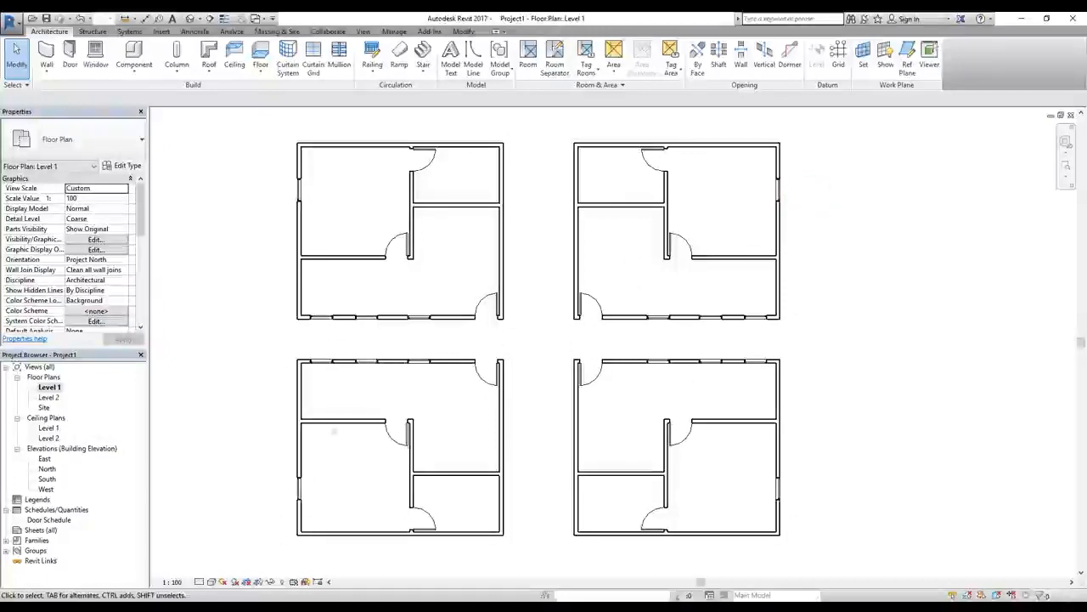
left_click(877, 451)
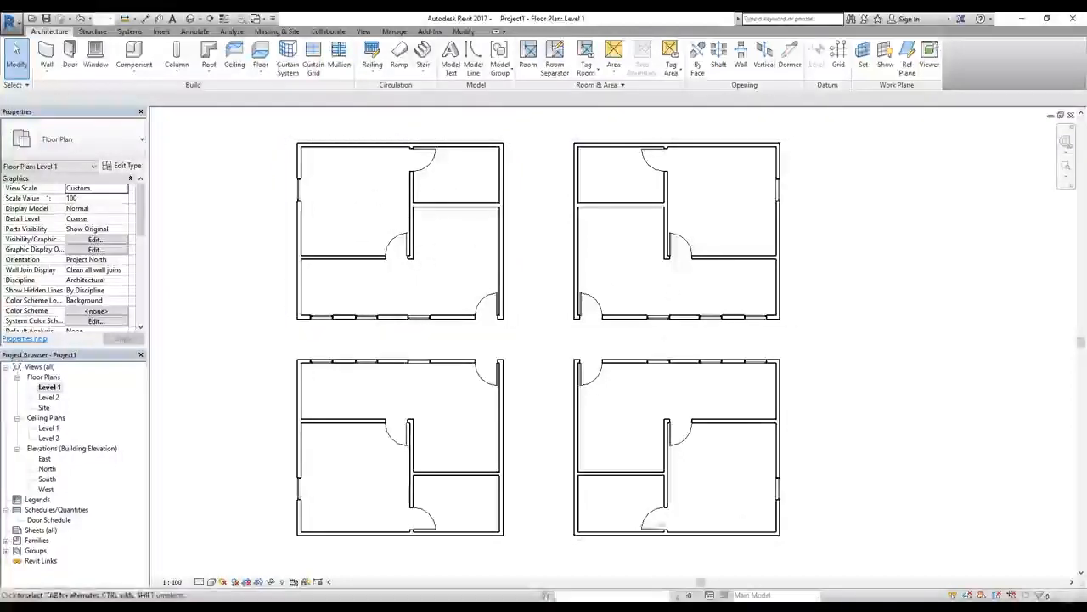
- Place an M_Single-Flush 0915 x 2134mm door in the northwest unit's west wall near the southwest corner, without entering group editing
left_click(71, 55)
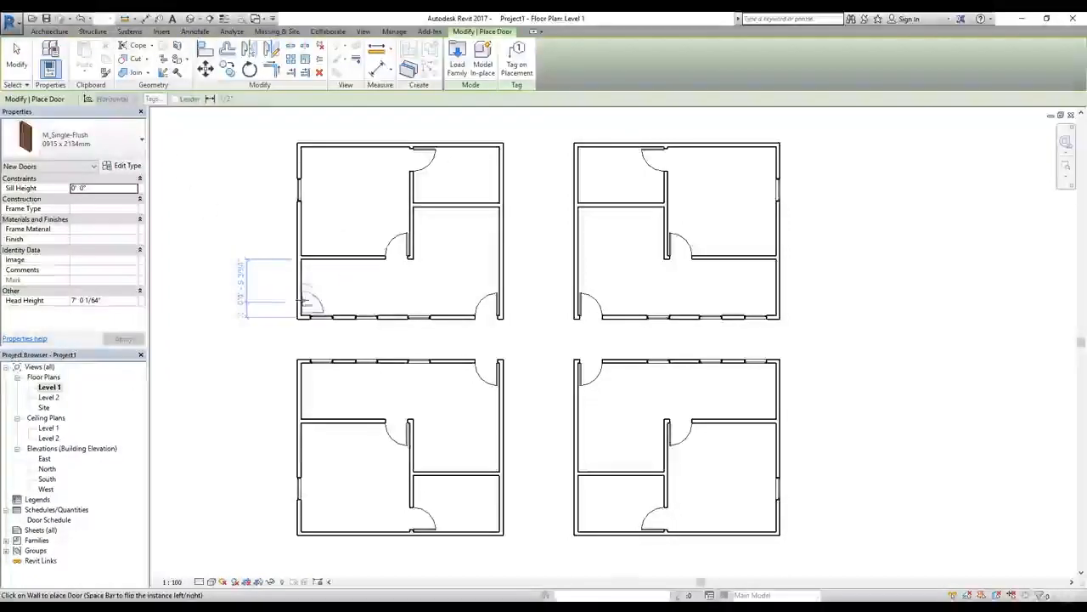
left_click(300, 298)
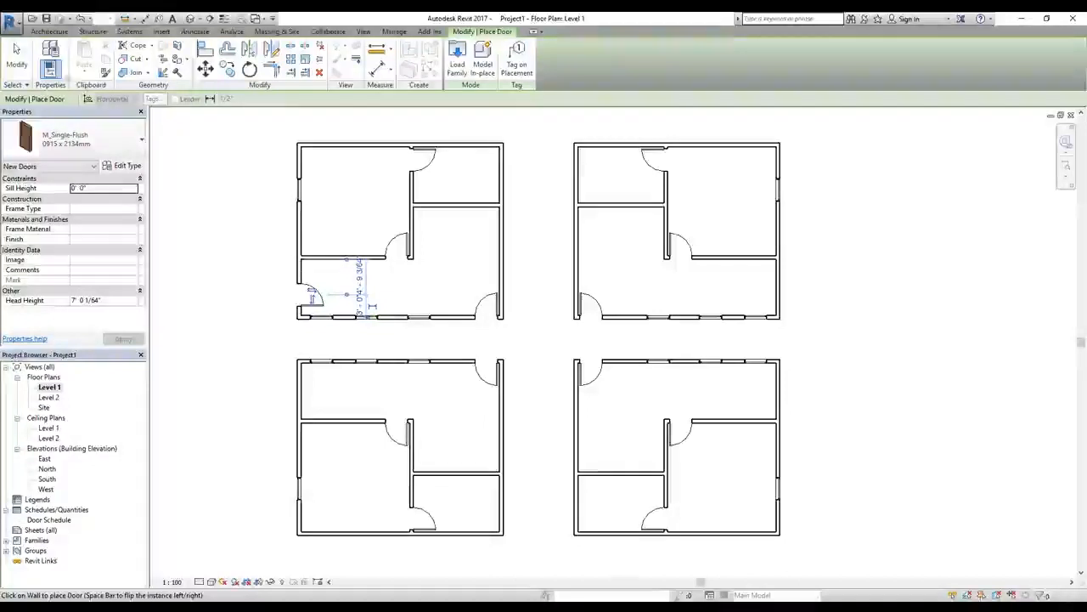
left_click(16, 53)
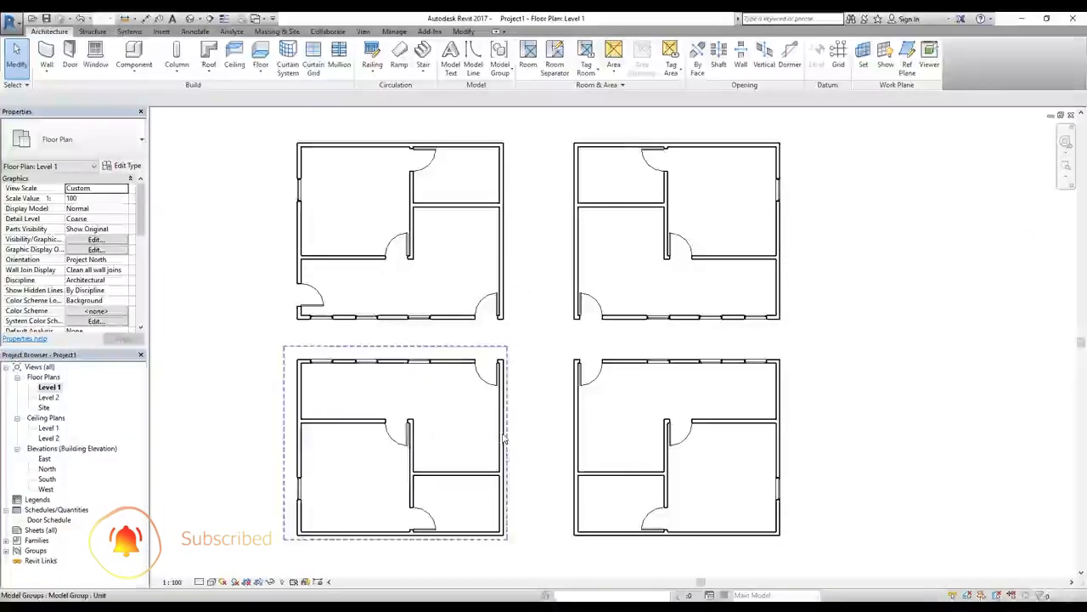
left_click(536, 401)
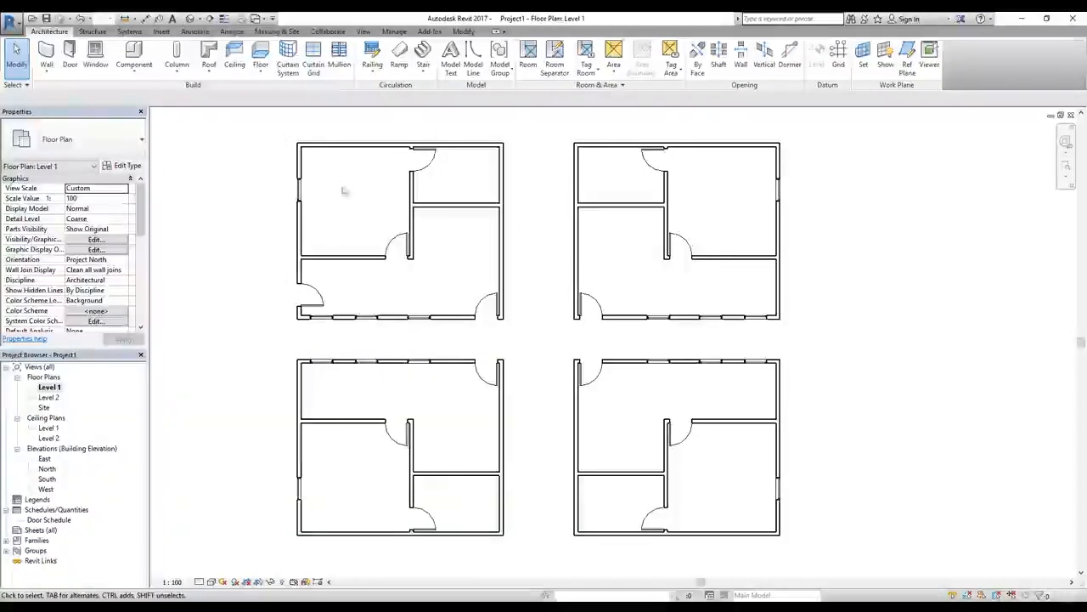
left_click(528, 257)
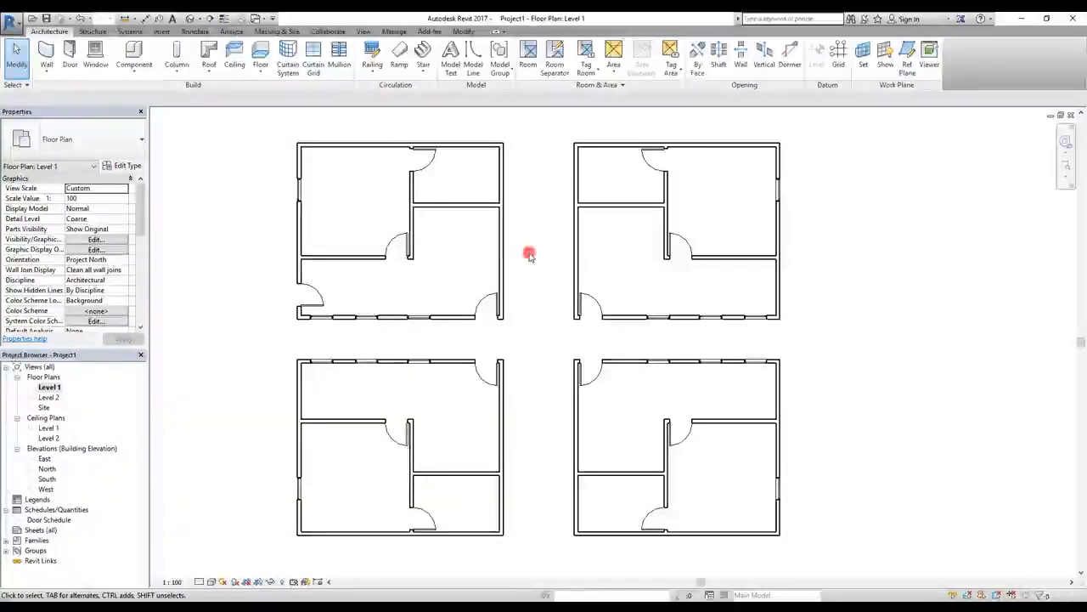